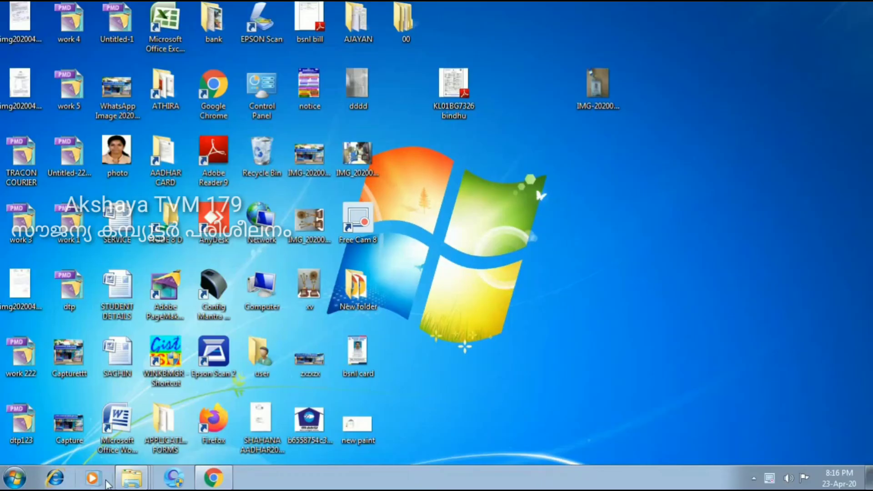
# Launch WordPad from Start > All Programs > Accessories.
pyautogui.click(10, 486)
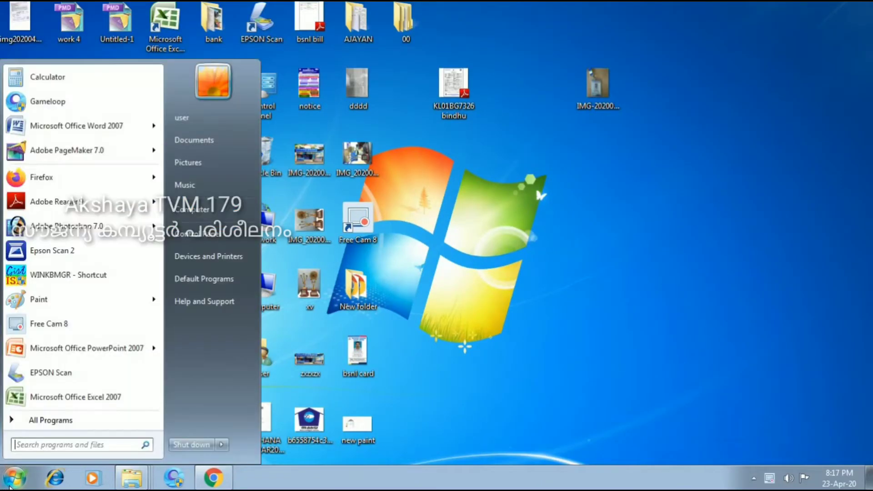
pyautogui.click(63, 420)
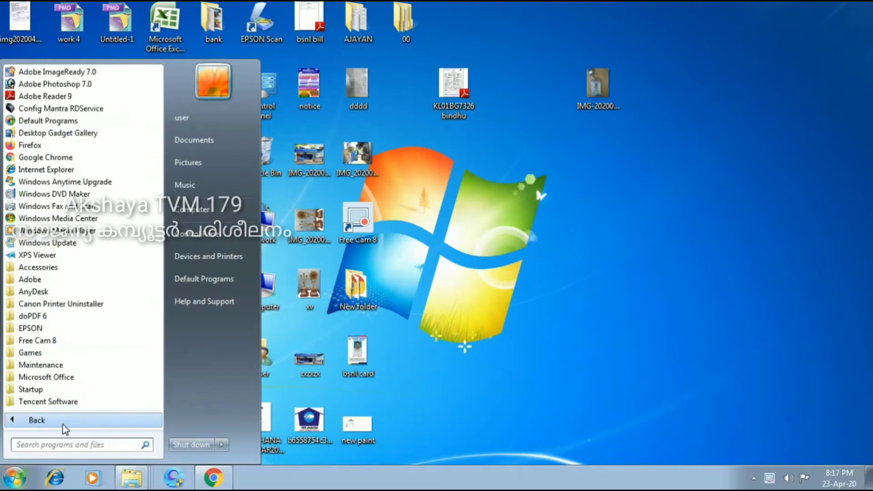
pyautogui.click(64, 269)
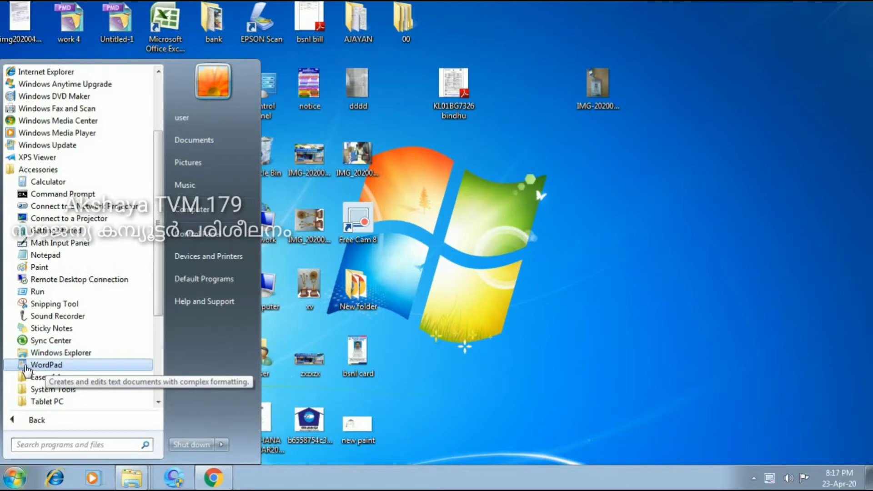
pyautogui.click(50, 366)
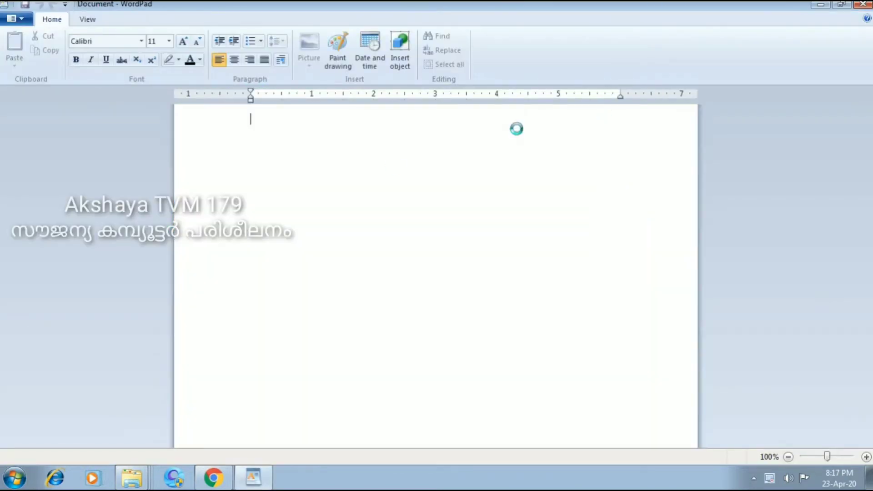
# Restore and minimize the WordPad window, then bring it back and maximize it.
pyautogui.press('super+Down')
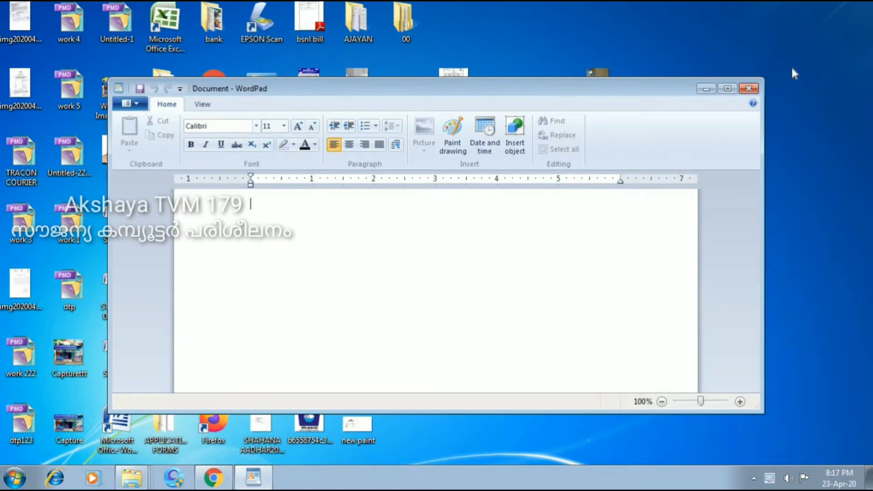
pyautogui.click(713, 91)
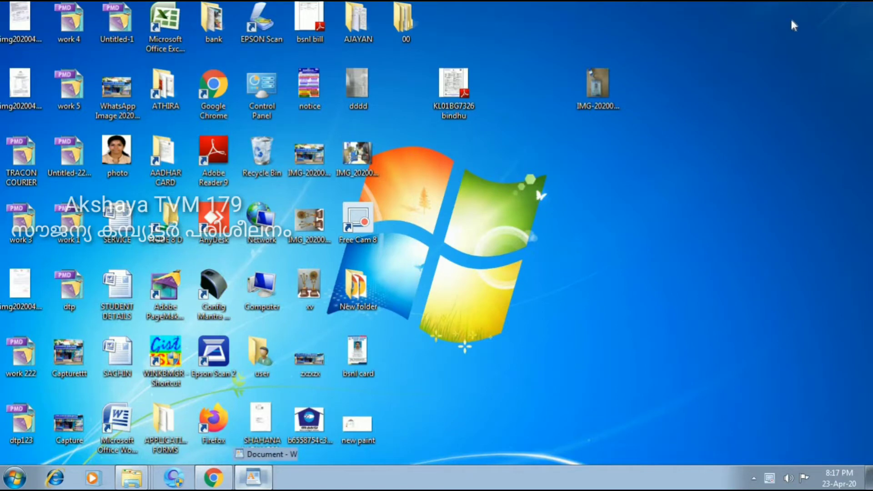
pyautogui.hotkey('alt', 'Tab')
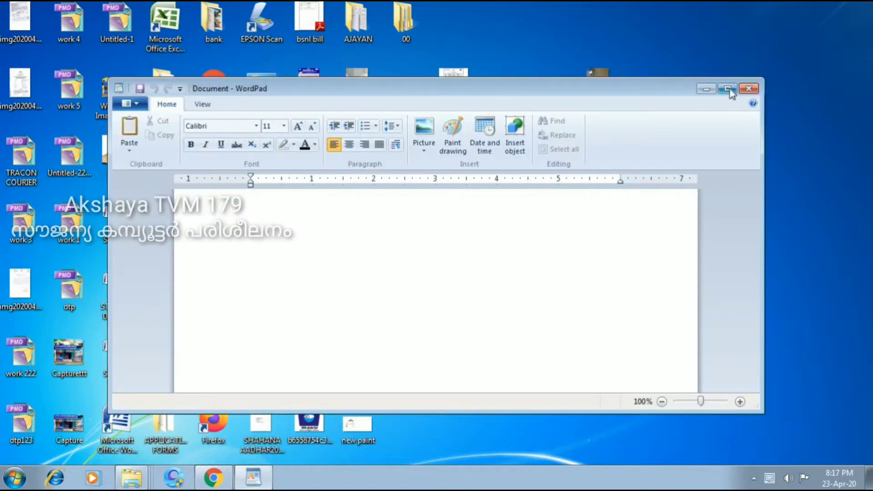
pyautogui.click(729, 89)
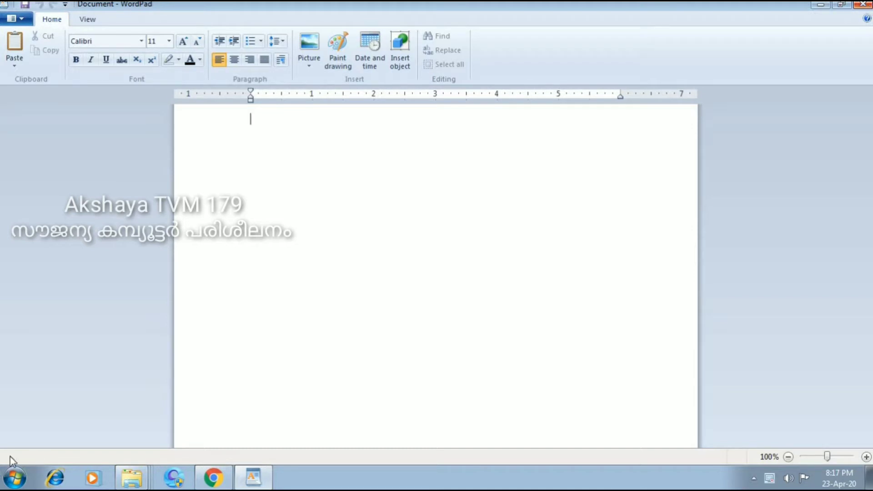
pyautogui.click(14, 477)
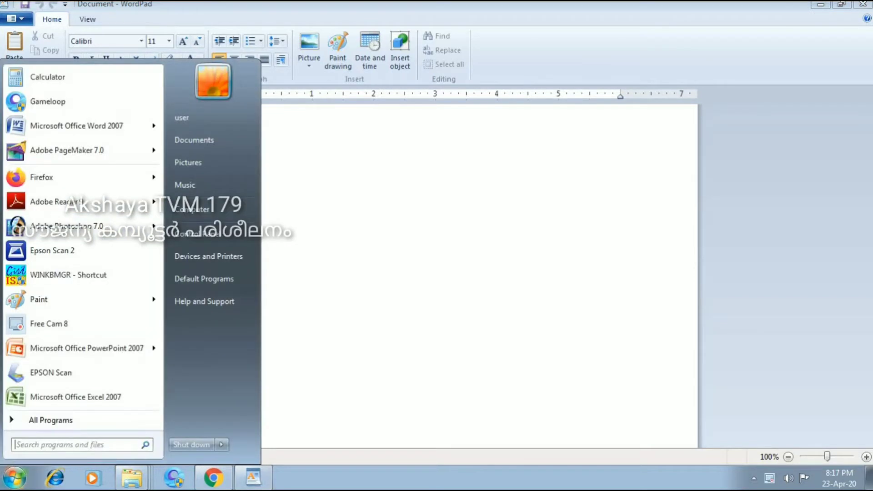
pyautogui.click(45, 420)
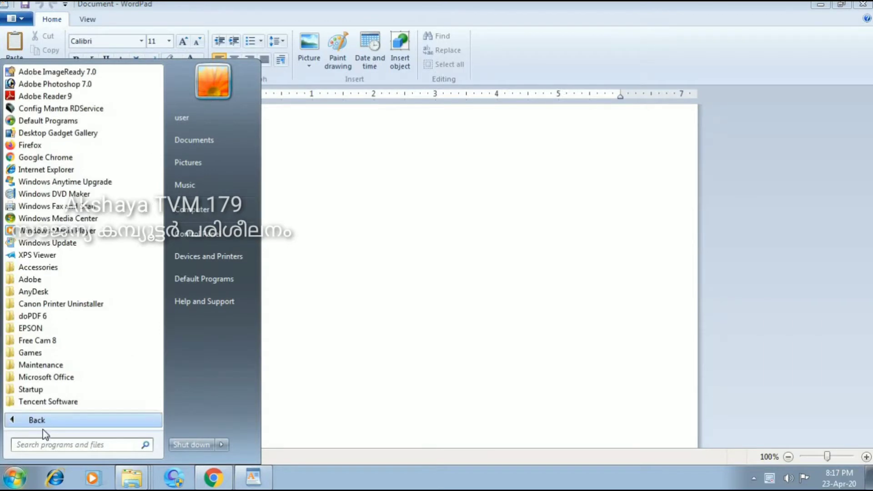
pyautogui.click(67, 268)
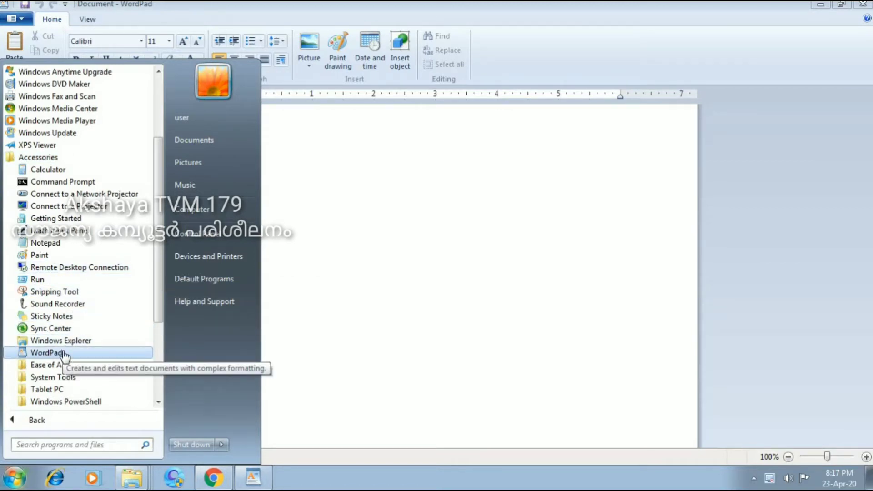
pyautogui.click(356, 221)
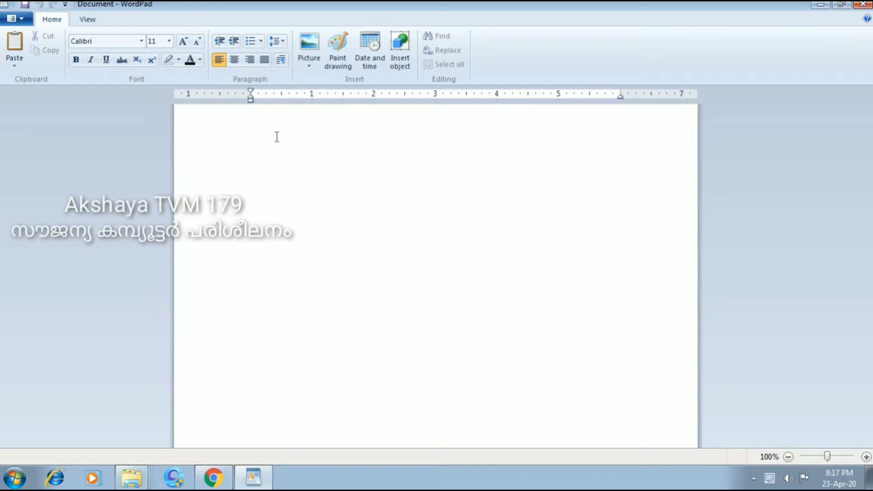
# Type 'akshaya', then 'AKSHAYA' in capitals on the next line.
pyautogui.write('a')
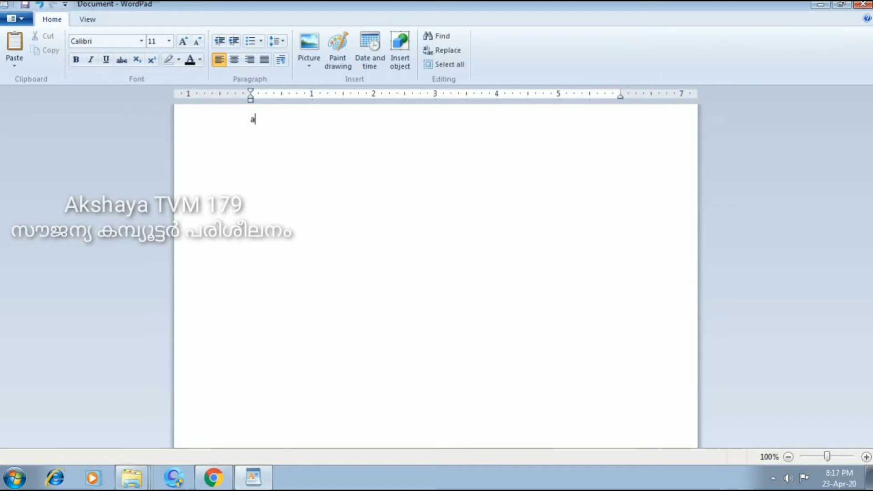
pyautogui.write('kshaya')
pyautogui.press('Return')
pyautogui.press('capslock')
pyautogui.write('AKS')
pyautogui.write('AYA')
pyautogui.press('BackSpace')
pyautogui.press('BackSpace')
pyautogui.press('BackSpace')
pyautogui.press('BackSpace')
pyautogui.press('BackSpace')
pyautogui.press('BackSpace')
pyautogui.write('AKSHAYA')
# Add a third line reading 'VATTIYOORKAVU'.
pyautogui.press('Return')
pyautogui.write('VATTO')
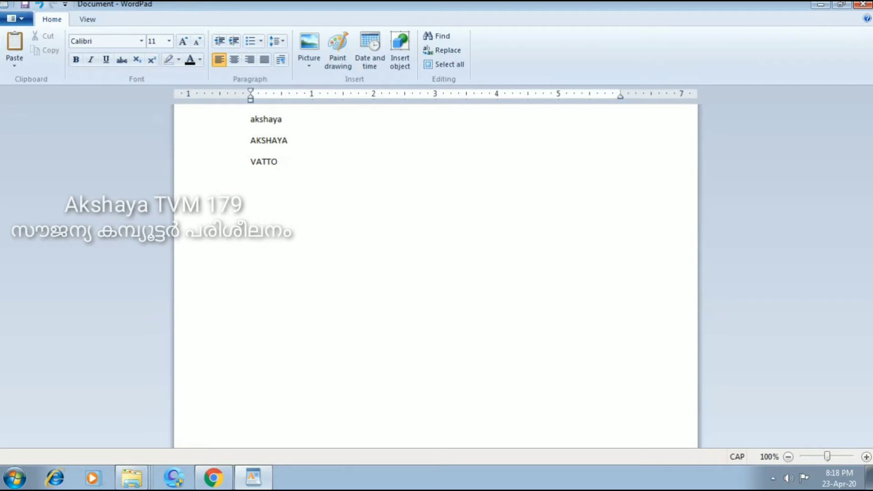
pyautogui.press('BackSpace')
pyautogui.write('IYOORKAVU')
# Bold VATTIYOORKAVU and add KODUNGANOOR below it, underlined.
pyautogui.doubleClick(296, 160)
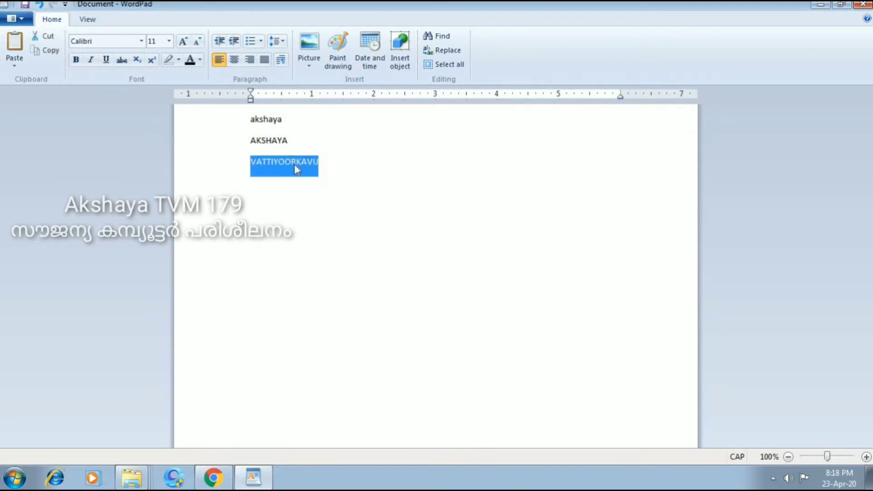
pyautogui.click(76, 64)
pyautogui.click(361, 179)
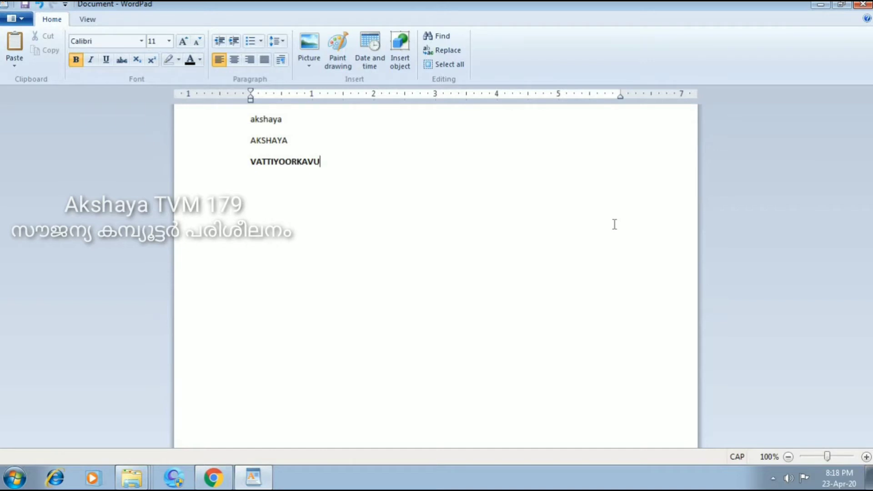
pyautogui.press('Return')
pyautogui.press('Return')
pyautogui.write('KODUNGANOOR')
pyautogui.click(448, 188)
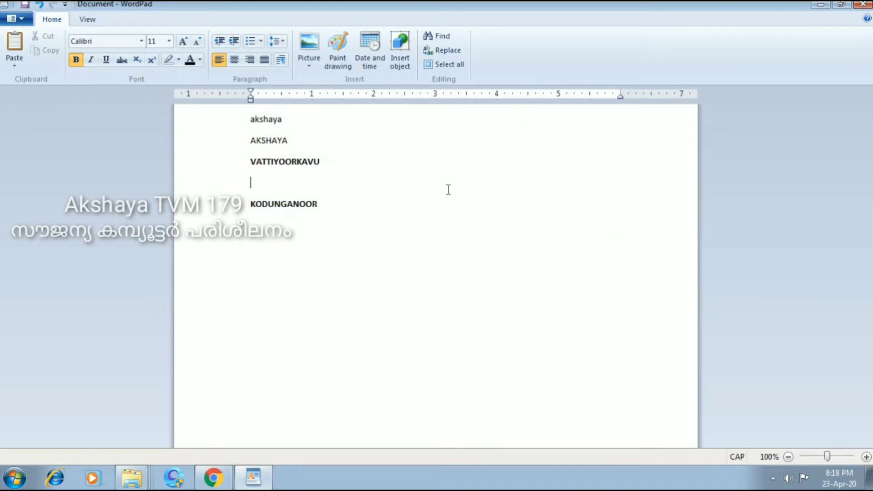
pyautogui.doubleClick(284, 200)
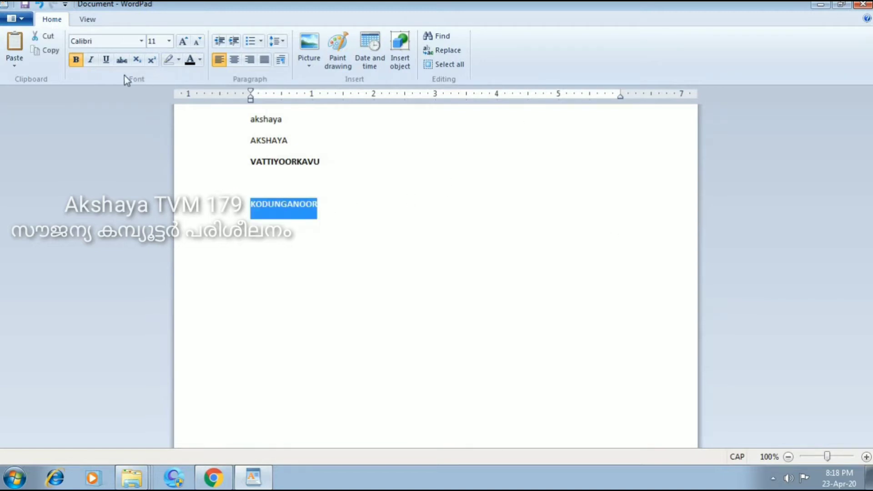
pyautogui.click(106, 60)
pyautogui.click(373, 217)
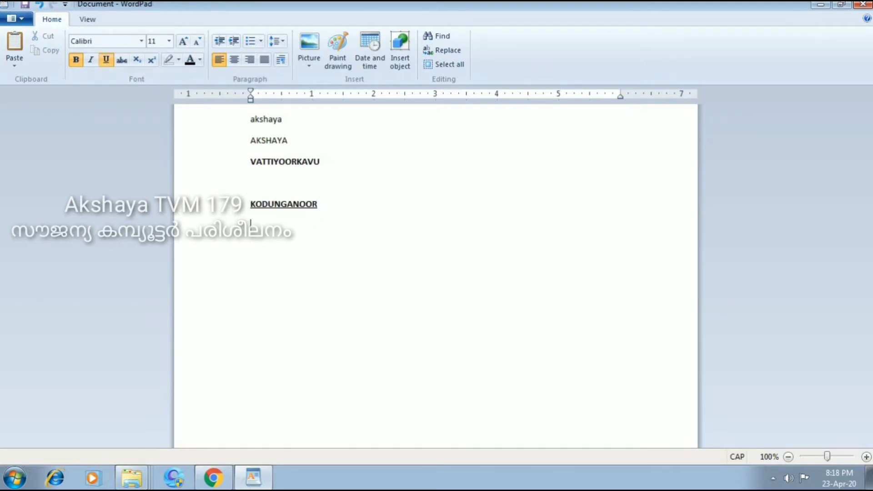
# Add an italic 'PHONE :' line with the phone number, then type TRIVANDRUM below.
pyautogui.press('Return')
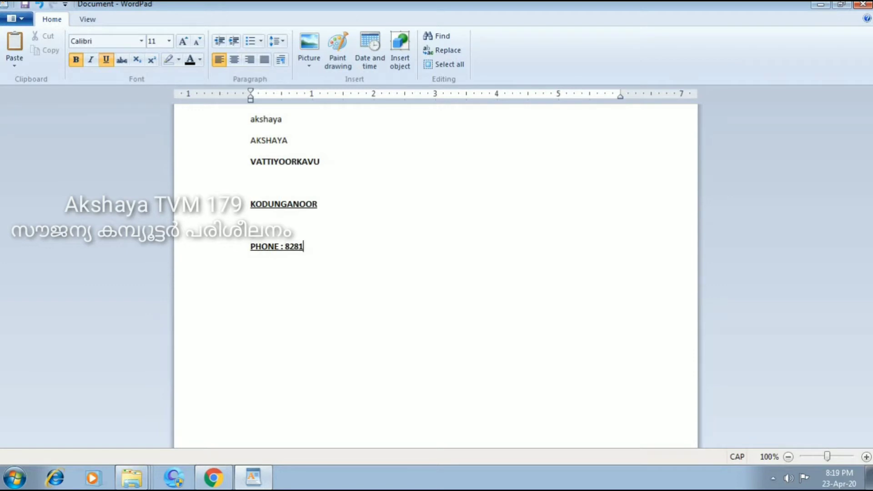
pyautogui.doubleClick(326, 248)
pyautogui.click(336, 248)
pyautogui.click(244, 250)
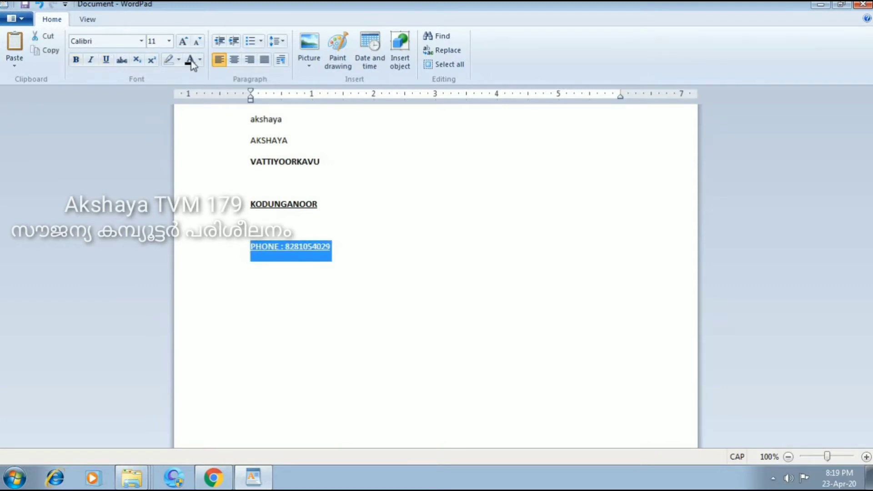
pyautogui.click(91, 60)
pyautogui.click(377, 267)
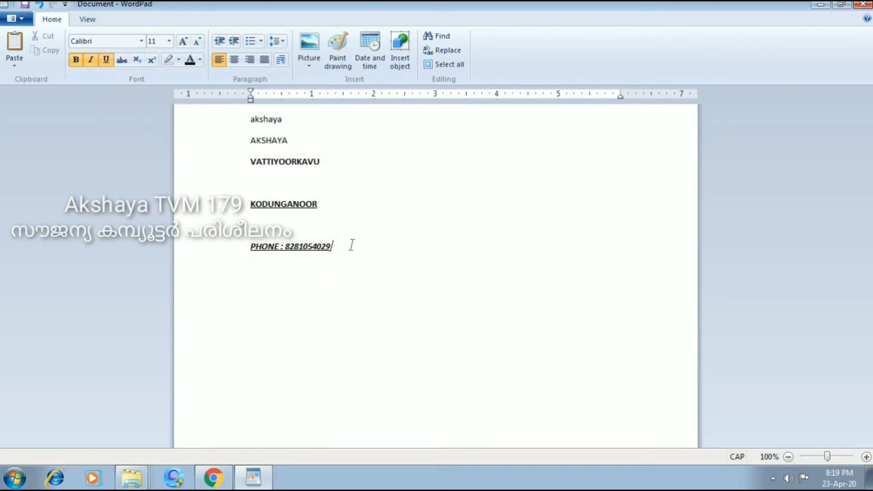
pyautogui.press('Return')
pyautogui.press('Return')
pyautogui.write('TRIVANDRUM')
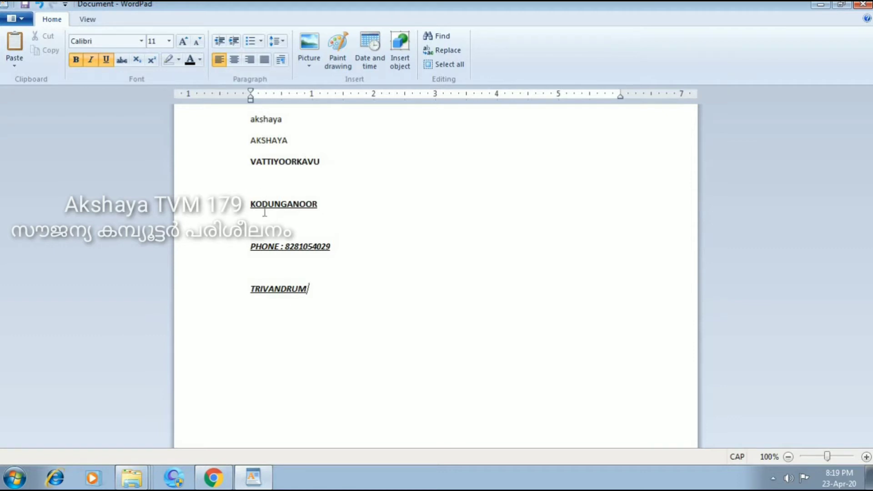
# Change the font of TRIVANDRUM to Goudy Stout.
pyautogui.doubleClick(314, 289)
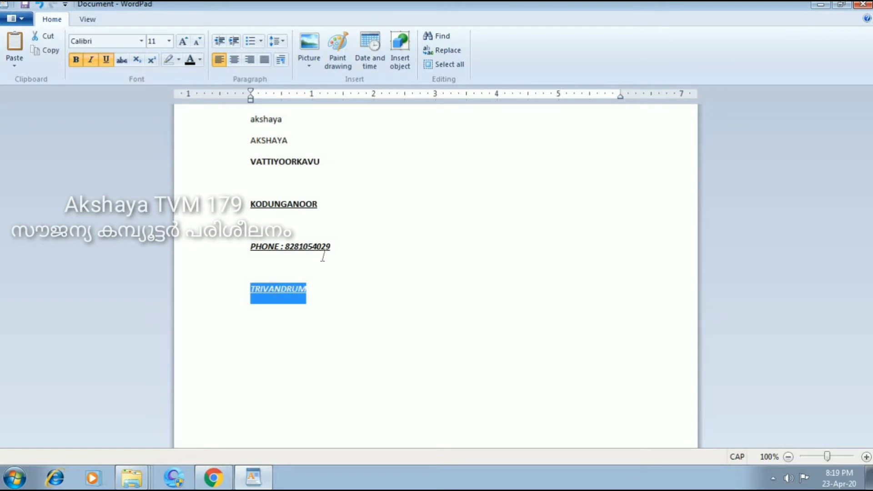
pyautogui.click(141, 41)
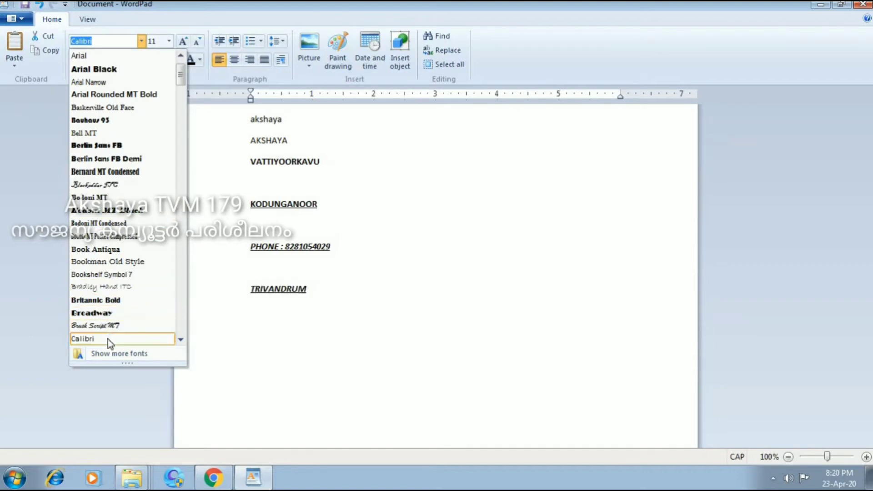
pyautogui.moveTo(181, 75); pyautogui.dragTo(188, 105)
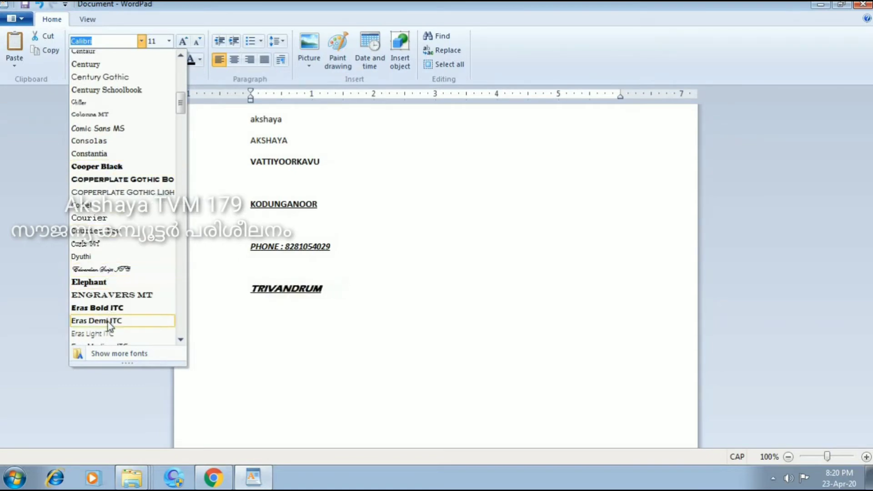
pyautogui.click(184, 119)
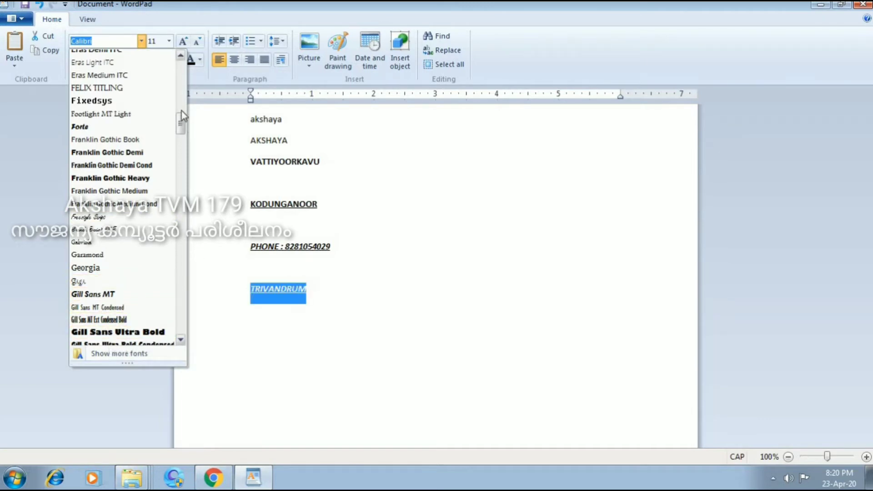
pyautogui.moveTo(180, 122); pyautogui.dragTo(181, 146)
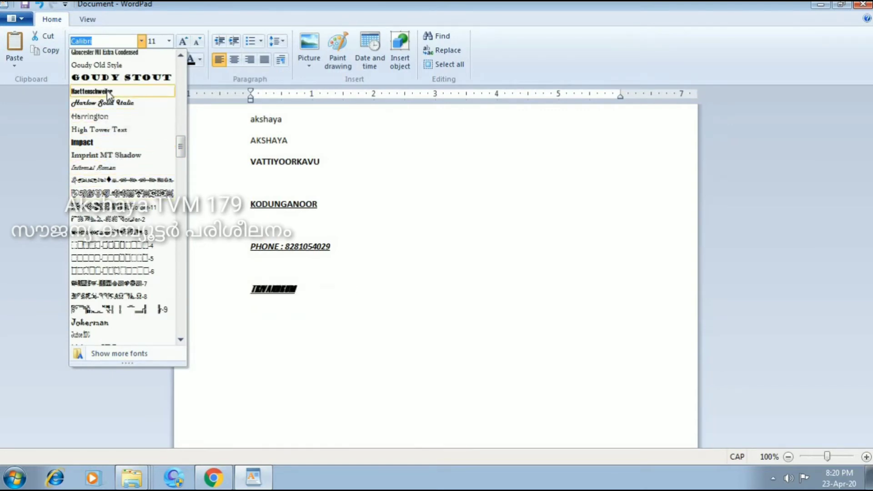
pyautogui.click(121, 77)
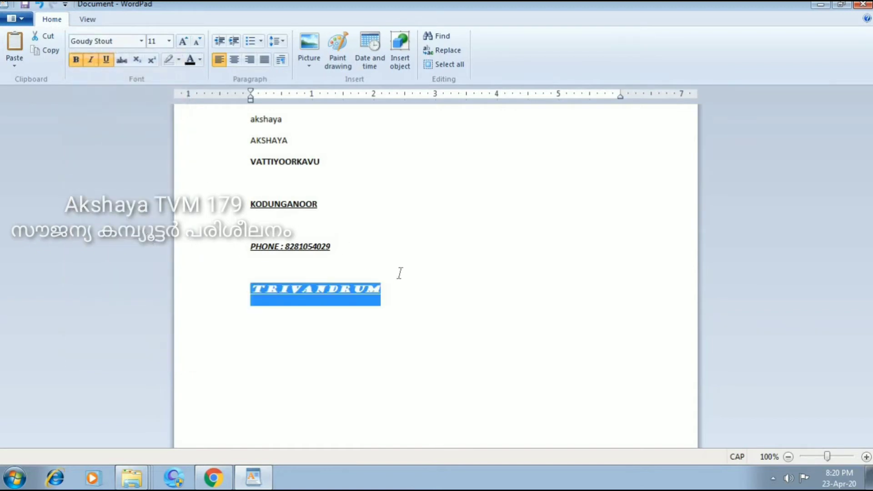
pyautogui.press('Down')
# Try center and right alignment on the address lines, leaving them left-aligned.
pyautogui.moveTo(381, 290); pyautogui.dragTo(283, 119)
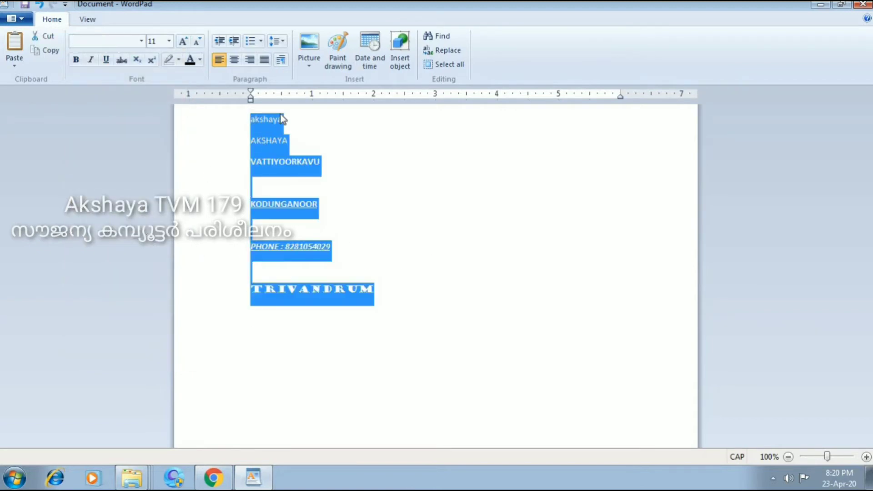
pyautogui.click(236, 58)
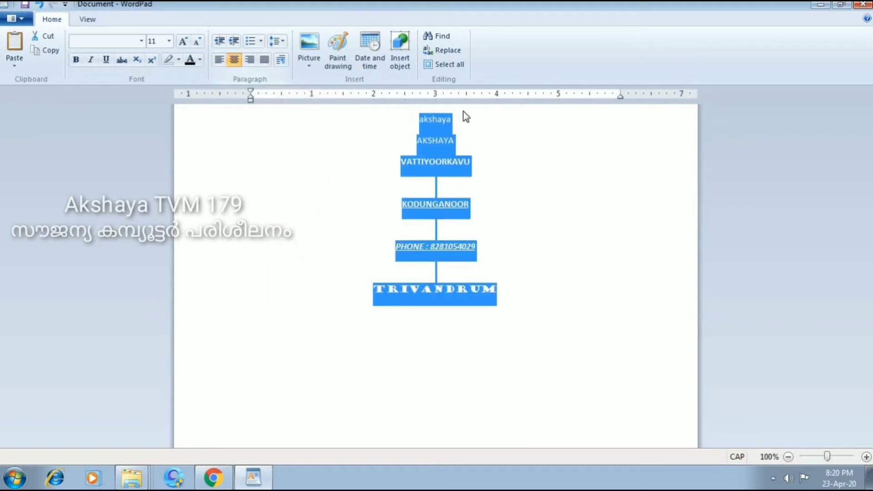
pyautogui.click(253, 62)
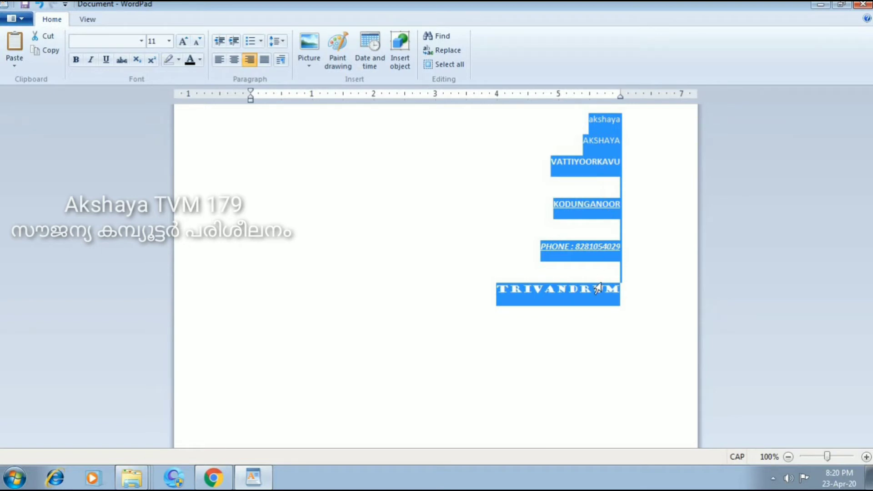
pyautogui.click(222, 63)
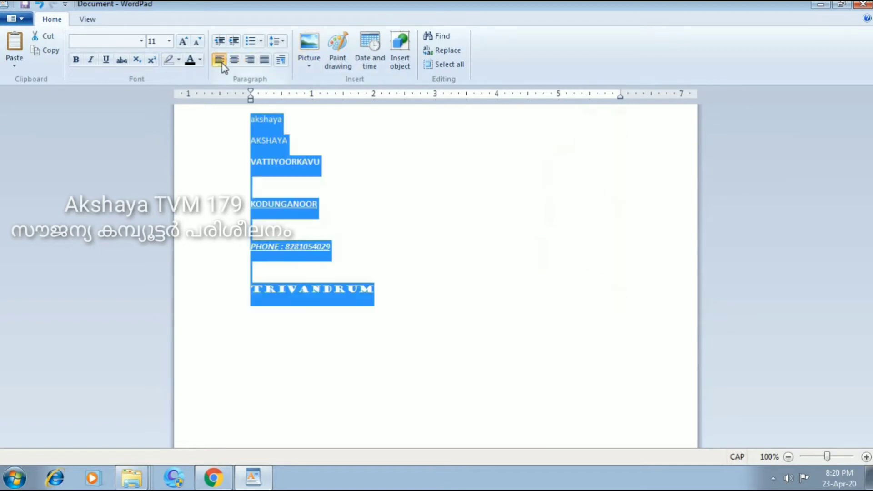
pyautogui.click(377, 158)
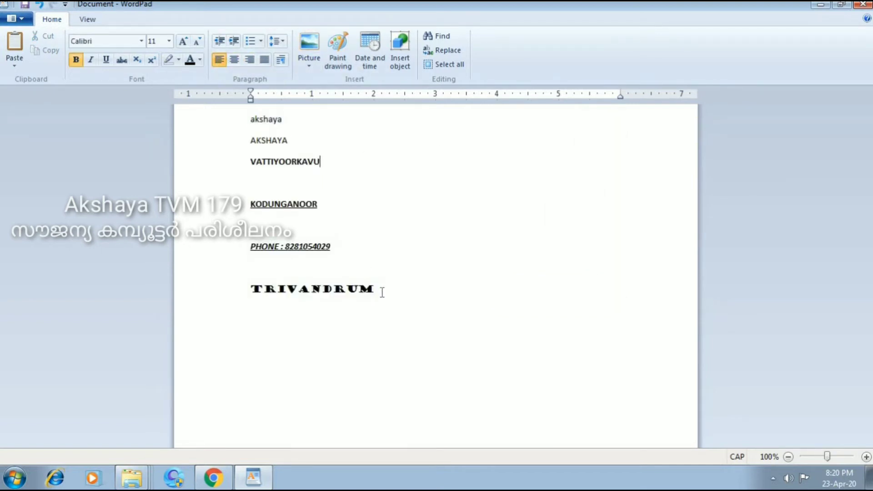
# Turn the address lines into a bulleted list, then remove the bullets.
pyautogui.moveTo(382, 293); pyautogui.dragTo(251, 64)
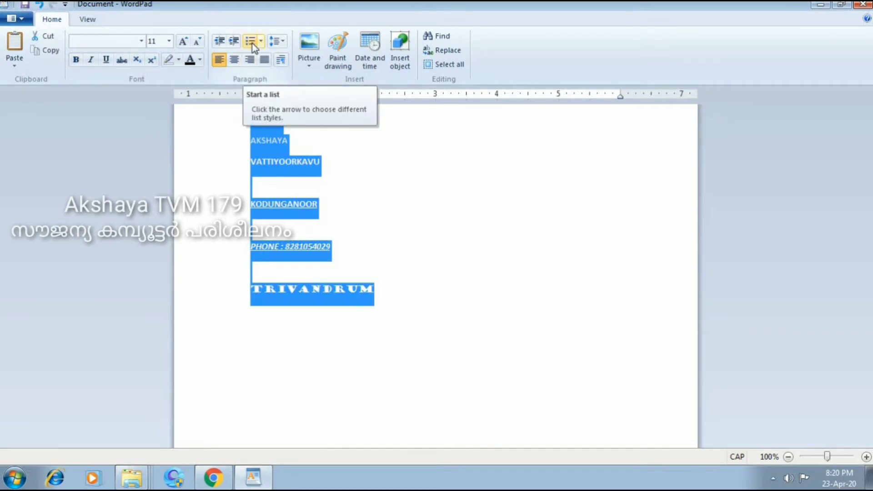
pyautogui.click(253, 46)
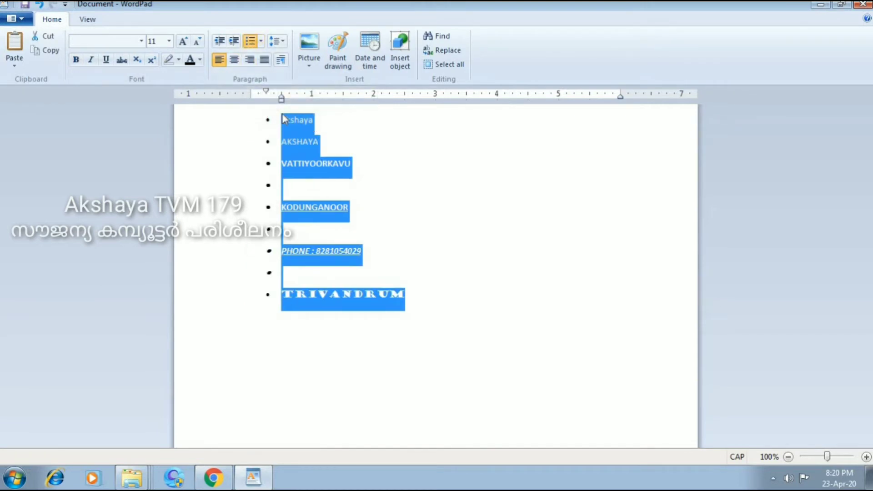
pyautogui.click(409, 304)
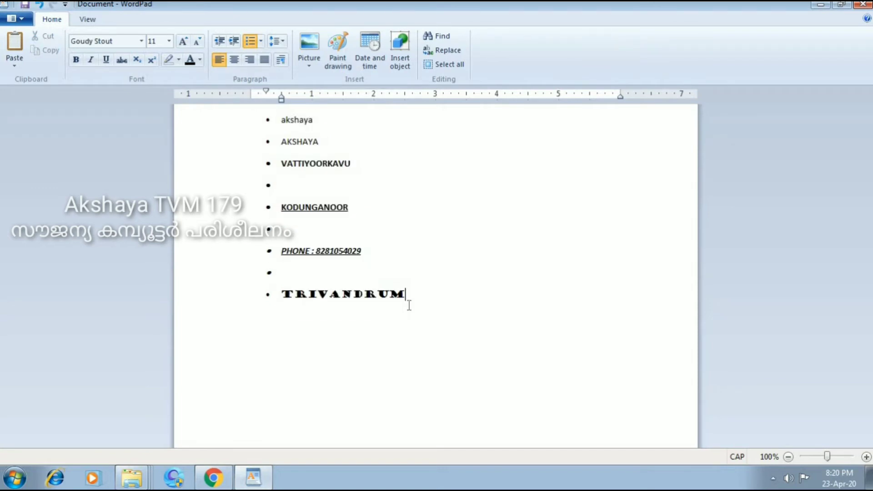
pyautogui.moveTo(418, 305); pyautogui.dragTo(255, 120)
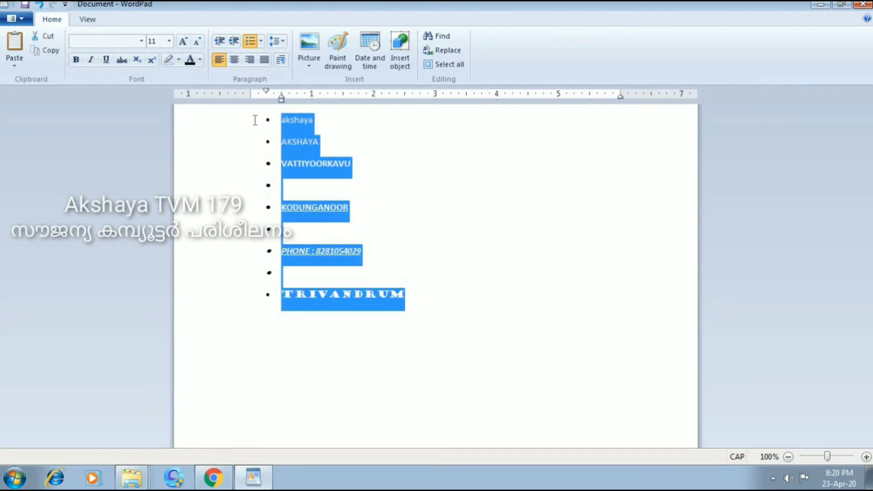
pyautogui.click(252, 44)
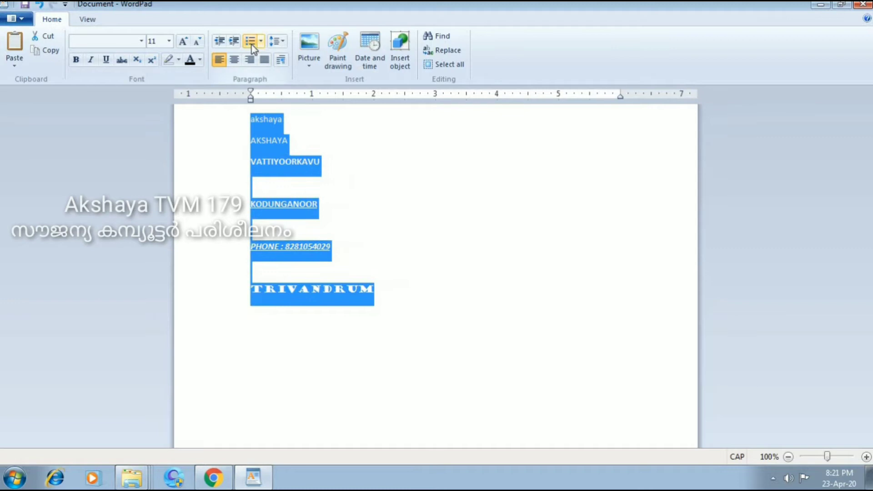
# Set the address line spacing to 1.5, then back to 1.0.
pyautogui.click(282, 42)
pyautogui.click(283, 41)
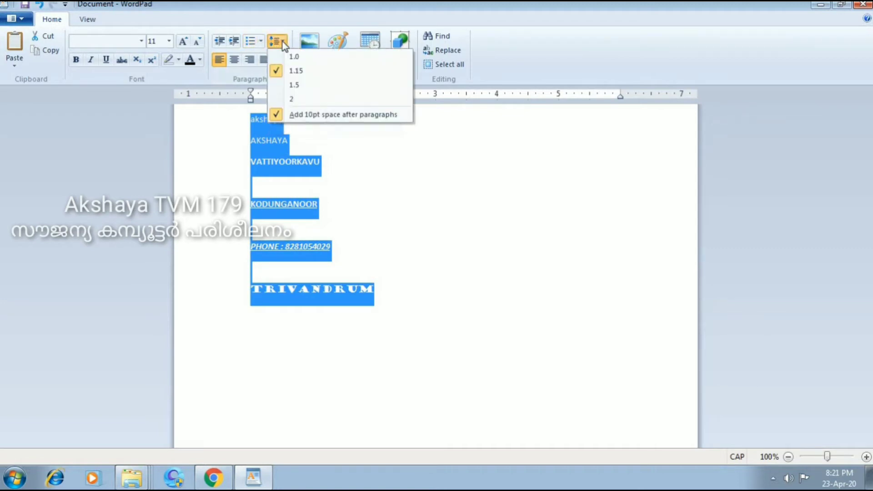
pyautogui.click(299, 87)
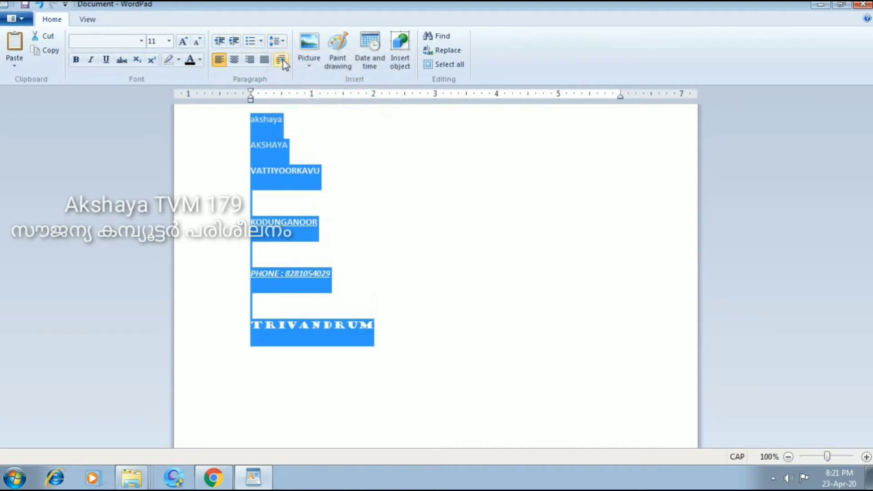
pyautogui.click(283, 41)
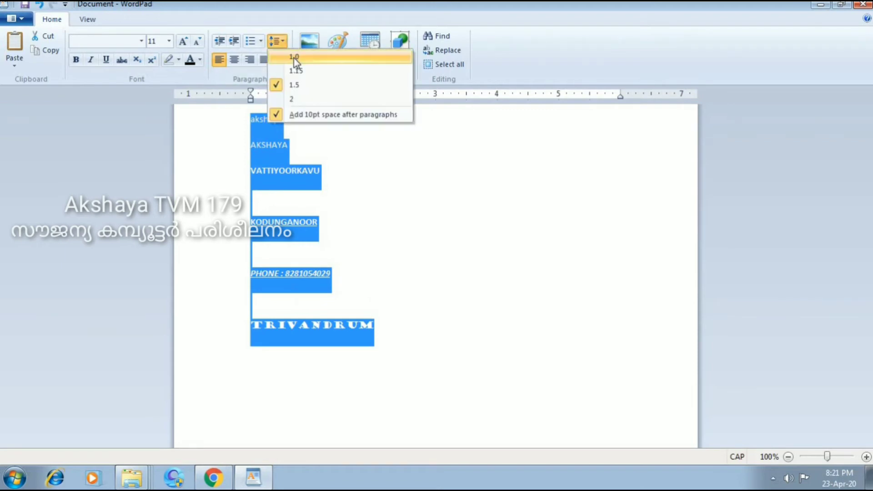
pyautogui.click(293, 58)
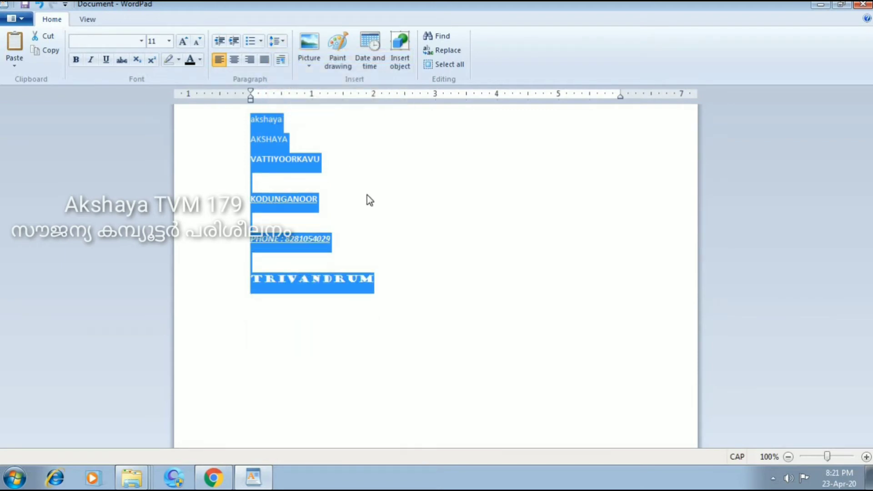
pyautogui.click(397, 221)
pyautogui.click(417, 296)
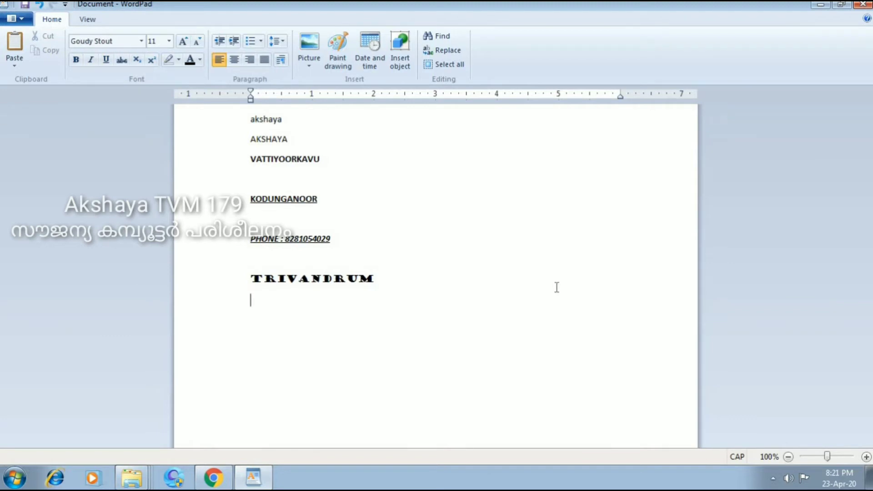
# Start a line below TRIVANDRUM and test a yellow highlight with throwaway text.
pyautogui.press('Return')
pyautogui.click(179, 63)
pyautogui.click(177, 83)
pyautogui.write('HGSASJHASJAH')
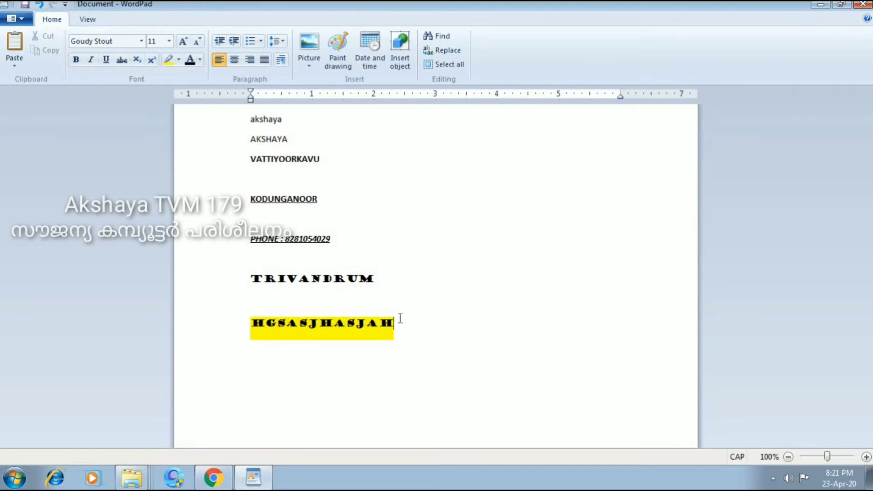
pyautogui.press('BackSpace')
pyautogui.press('BackSpace')
pyautogui.press('BackSpace')
pyautogui.press('BackSpace')
pyautogui.press('BackSpace')
pyautogui.press('BackSpace')
pyautogui.press('BackSpace')
pyautogui.press('BackSpace')
pyautogui.press('BackSpace')
pyautogui.press('BackSpace')
pyautogui.press('BackSpace')
pyautogui.press('BackSpace')
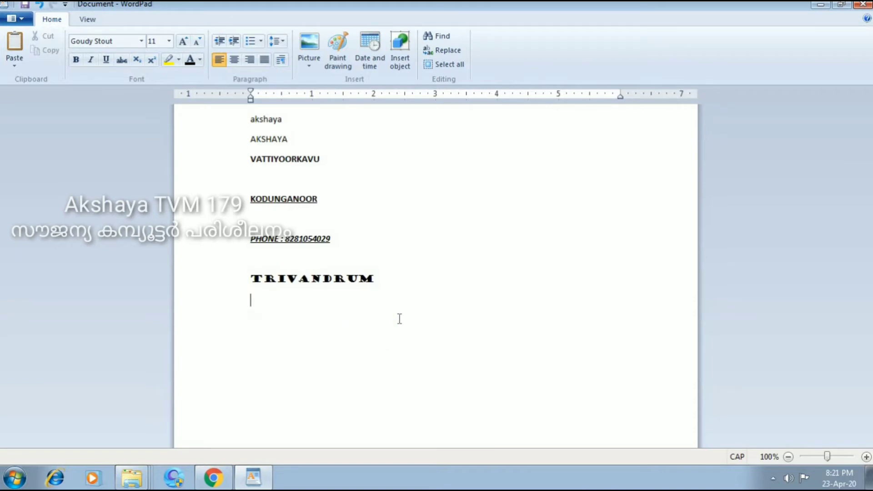
# Type KERALA with a magenta highlight, then pick dark green as the highlight colour.
pyautogui.click(179, 60)
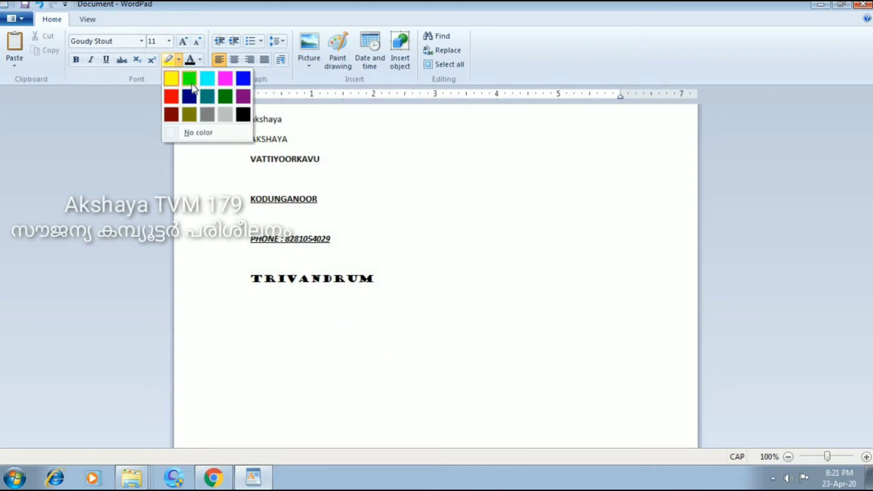
pyautogui.click(225, 78)
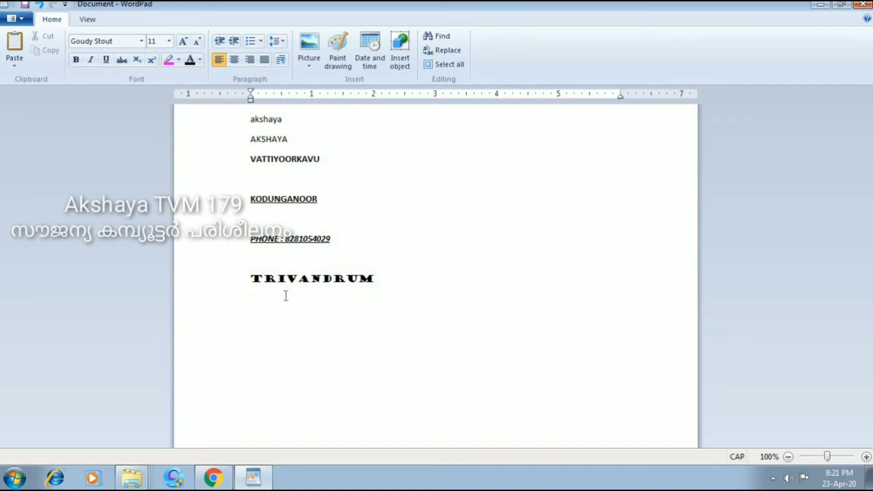
pyautogui.write('K')
pyautogui.press('BackSpace')
pyautogui.write('KERALA')
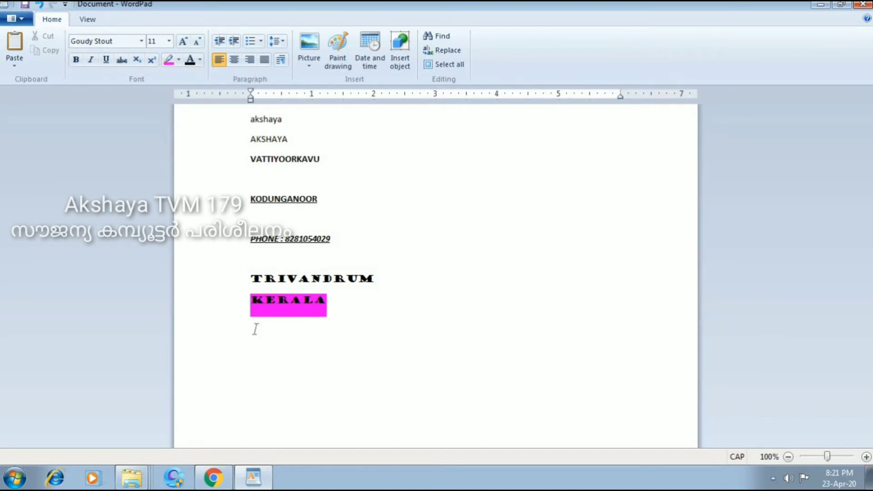
pyautogui.click(178, 59)
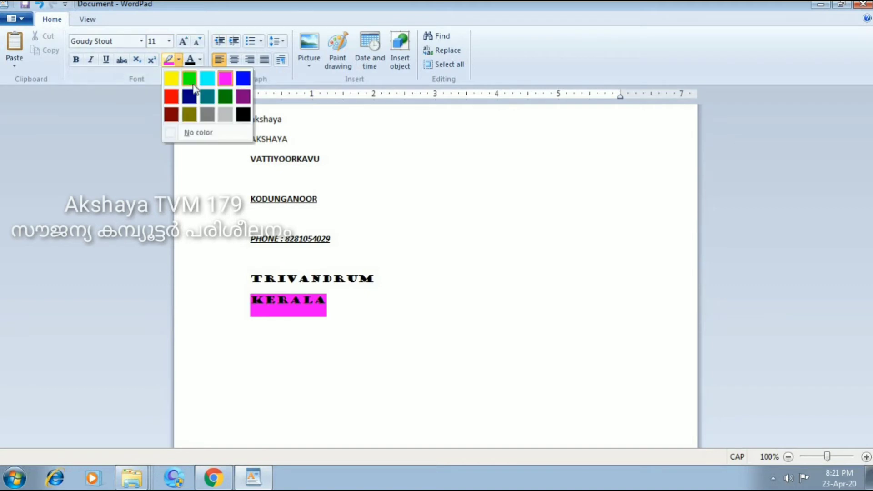
pyautogui.click(225, 98)
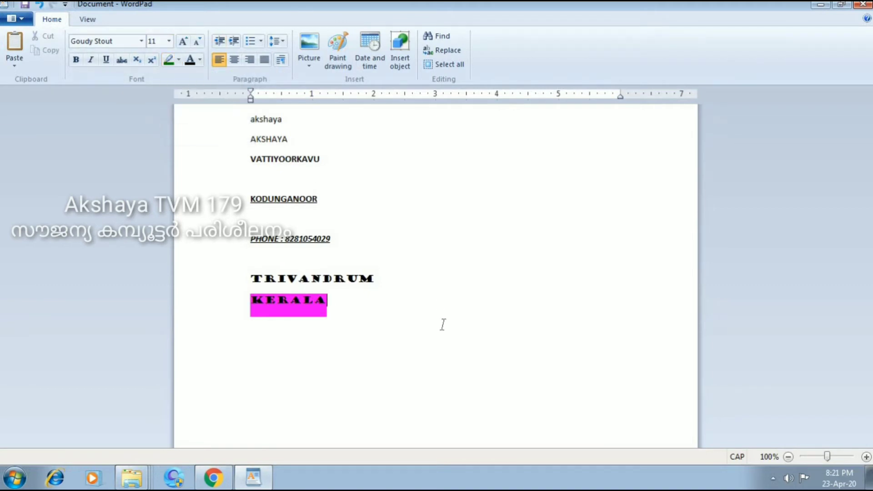
# Give KERALA a dark green highlight and type INDIA on the next line.
pyautogui.doubleClick(273, 305)
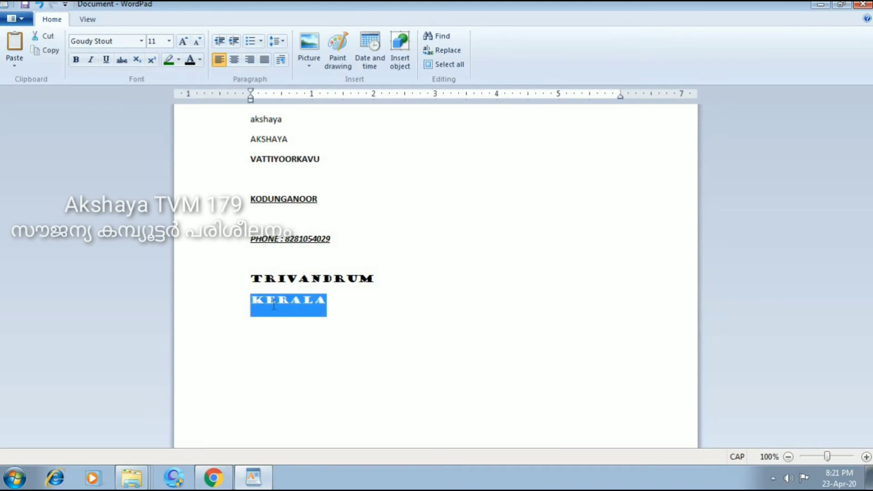
pyautogui.click(178, 59)
pyautogui.click(419, 268)
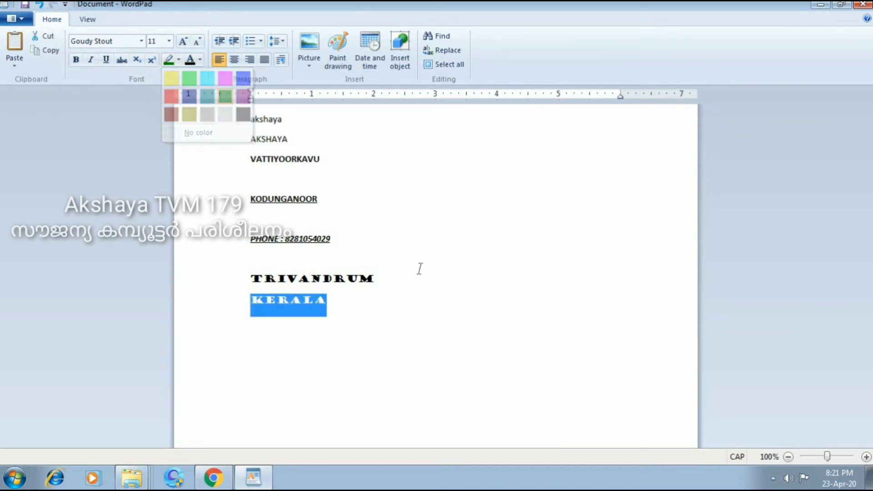
pyautogui.click(419, 269)
pyautogui.write('INDIA')
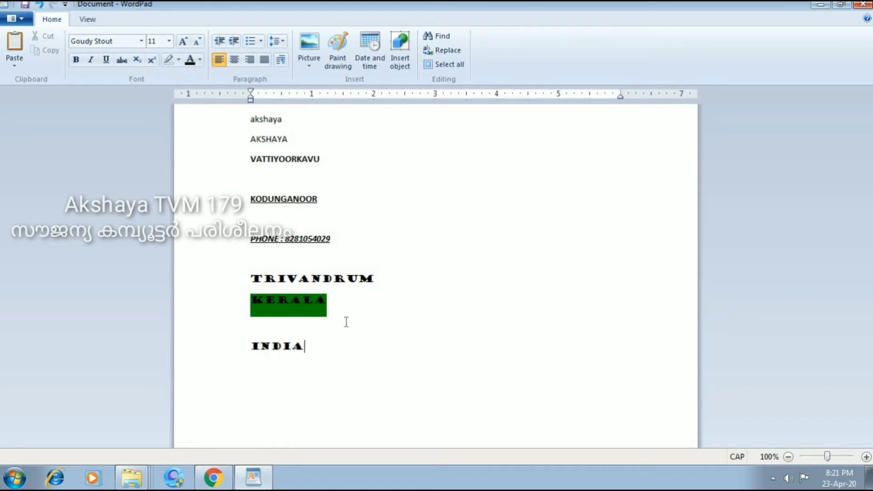
# Enlarge INDIA to 22 pt.
pyautogui.doubleClick(284, 350)
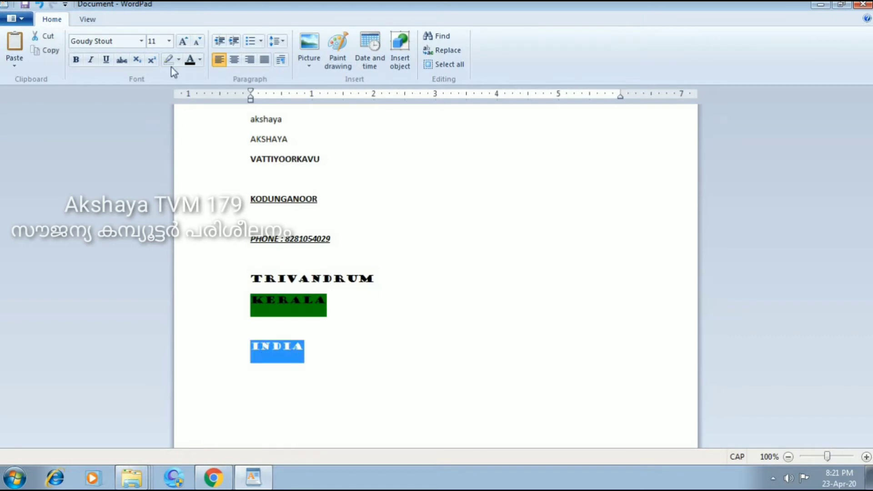
pyautogui.click(170, 44)
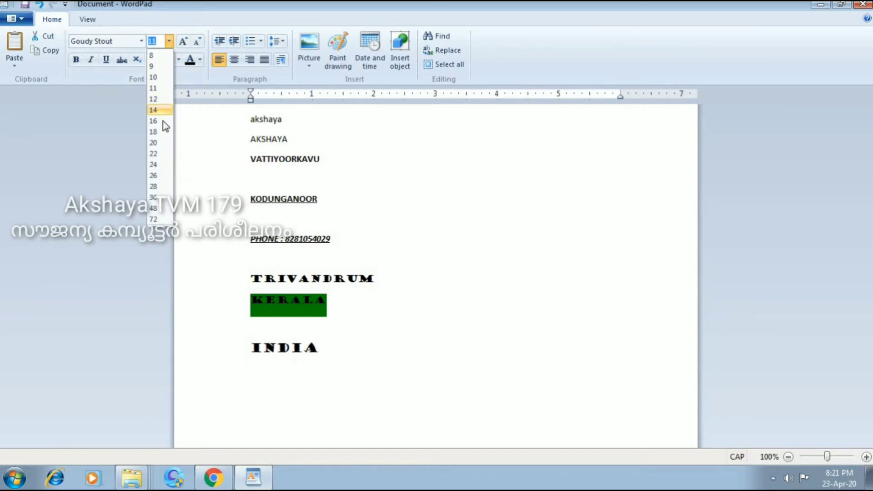
pyautogui.click(162, 154)
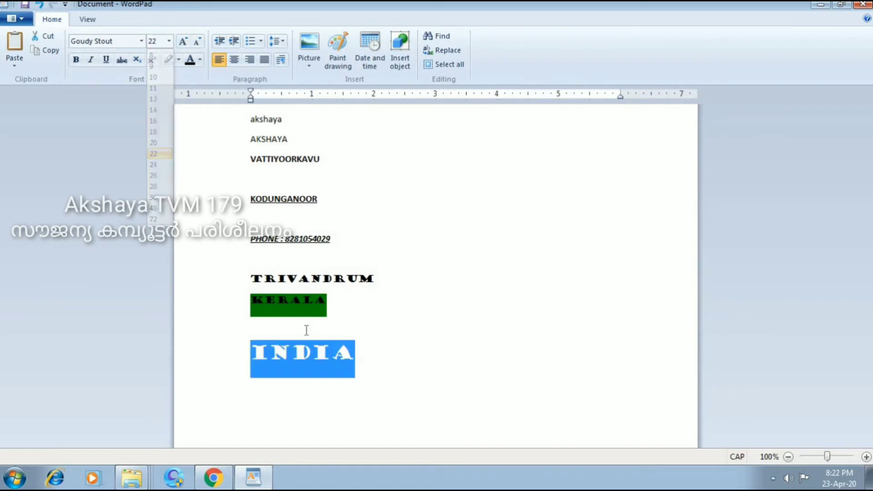
pyautogui.click(395, 355)
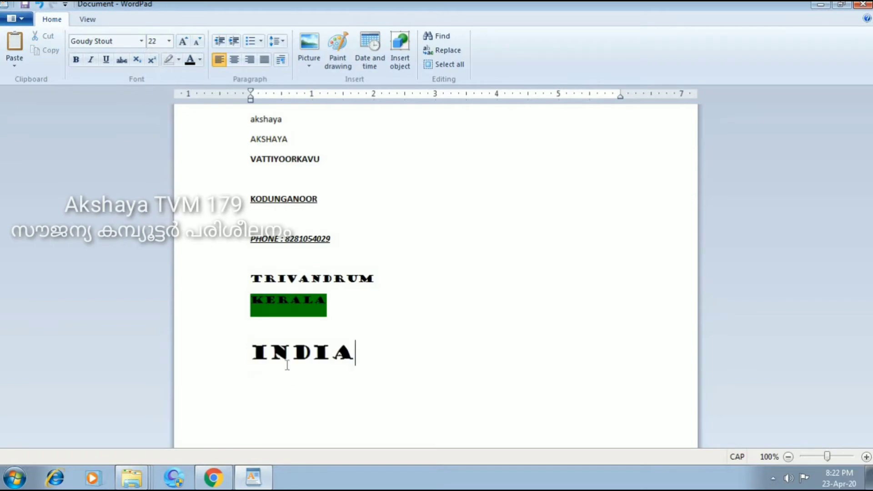
# Colour INDIA red.
pyautogui.doubleClick(331, 354)
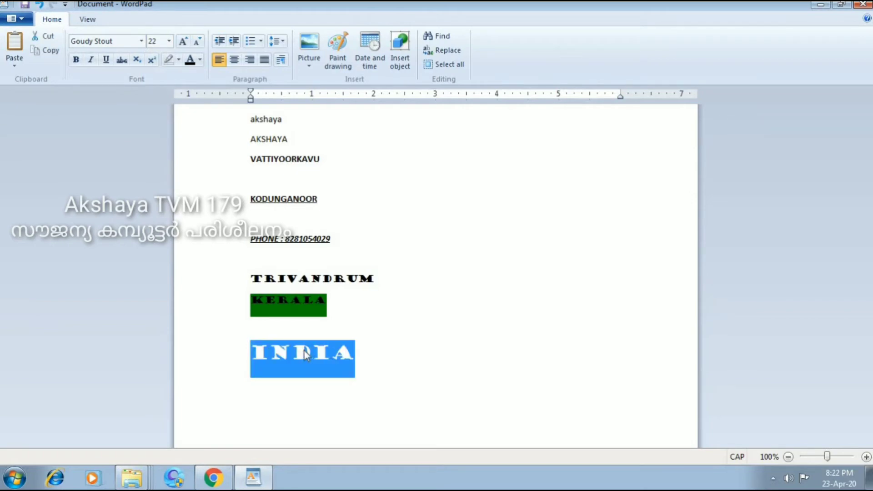
pyautogui.click(199, 59)
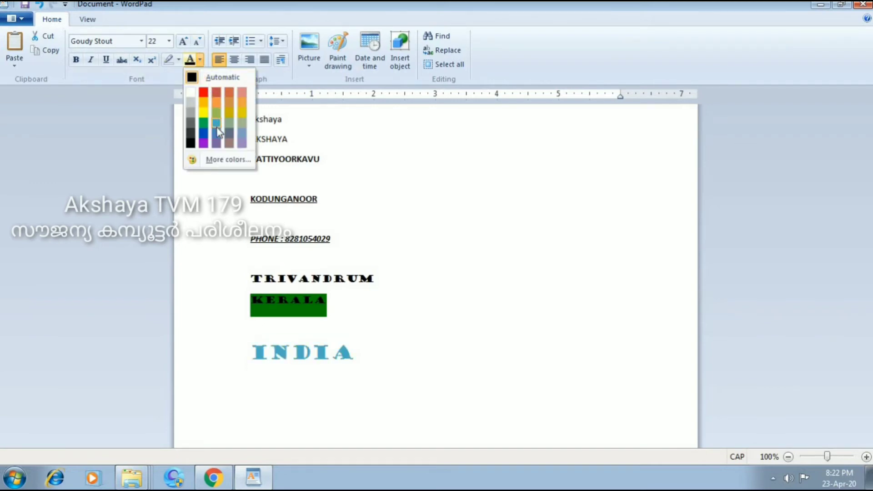
pyautogui.click(203, 94)
pyautogui.click(400, 356)
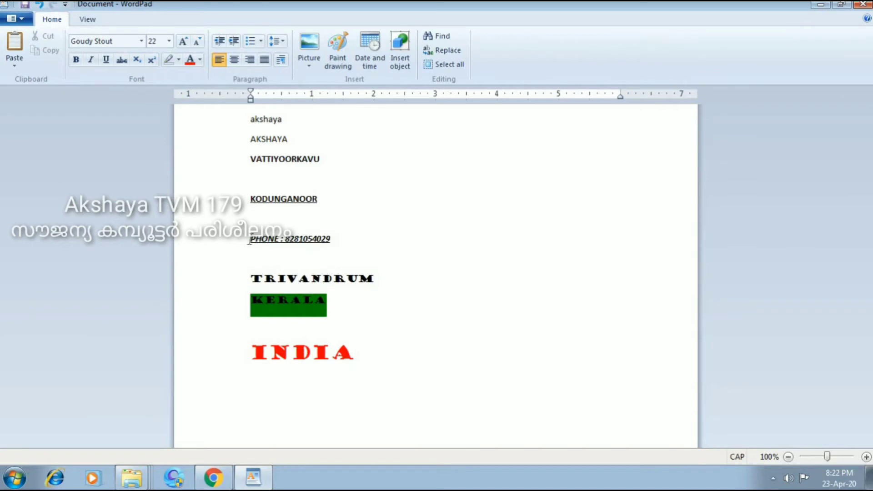
pyautogui.moveTo(250, 239); pyautogui.dragTo(318, 245)
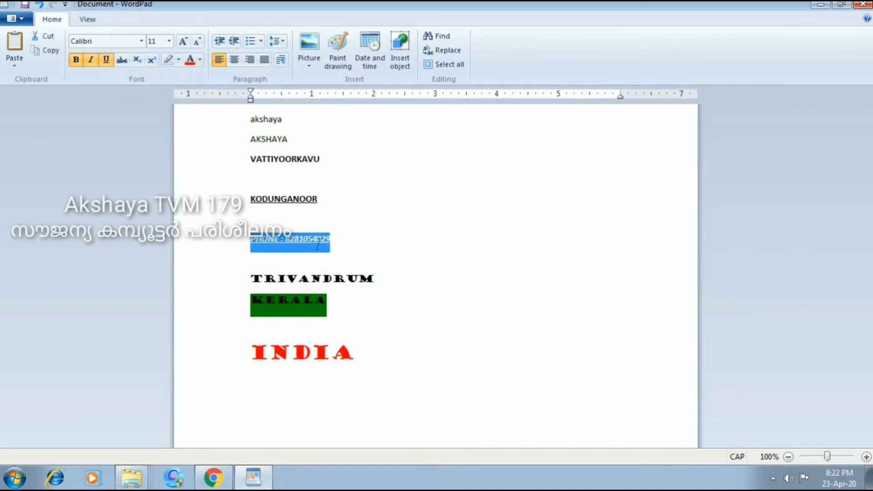
# Enlarge the PHONE line to 28 pt and space out the number's digit groups.
pyautogui.click(168, 41)
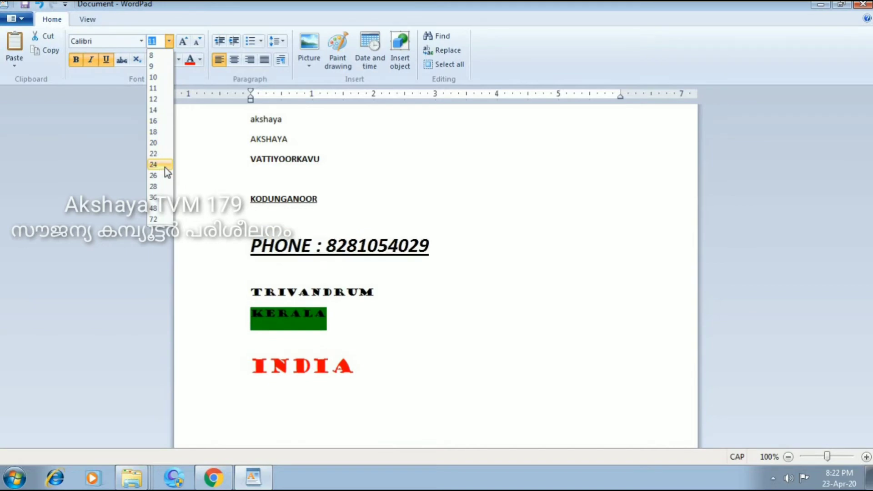
pyautogui.click(154, 187)
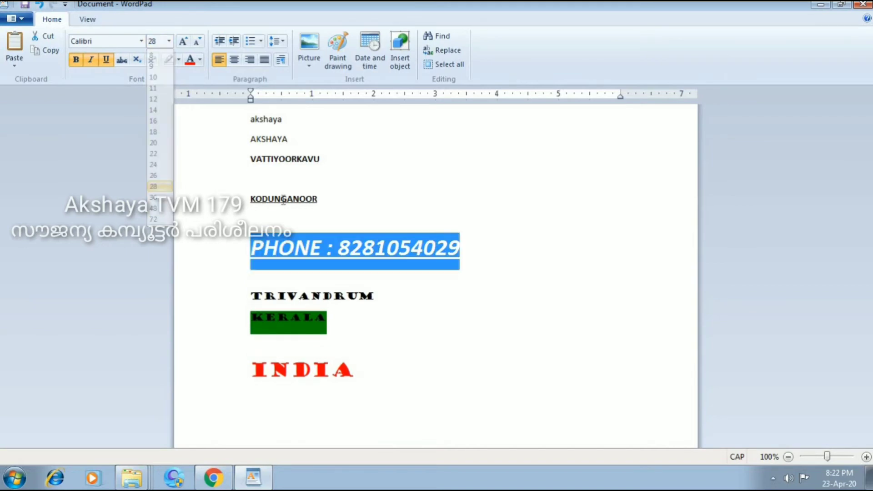
pyautogui.click(583, 264)
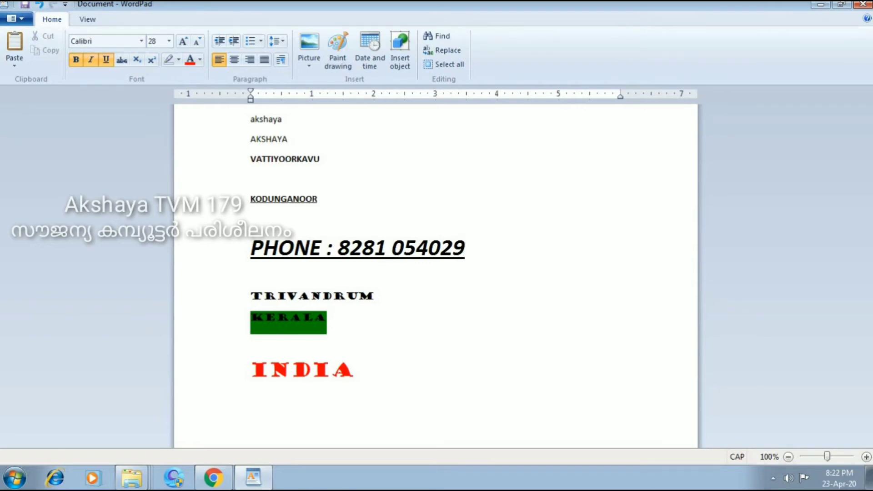
pyautogui.press('Right')
pyautogui.press('Right')
pyautogui.press('Right')
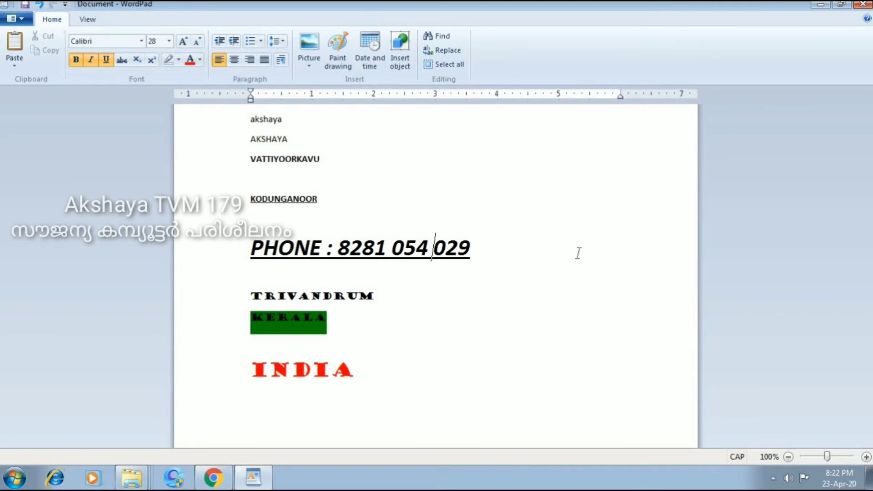
pyautogui.click(555, 166)
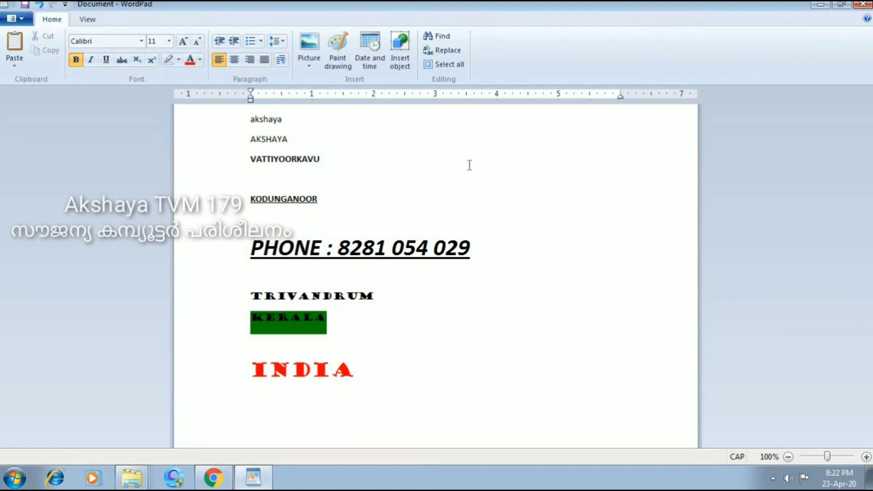
pyautogui.click(382, 382)
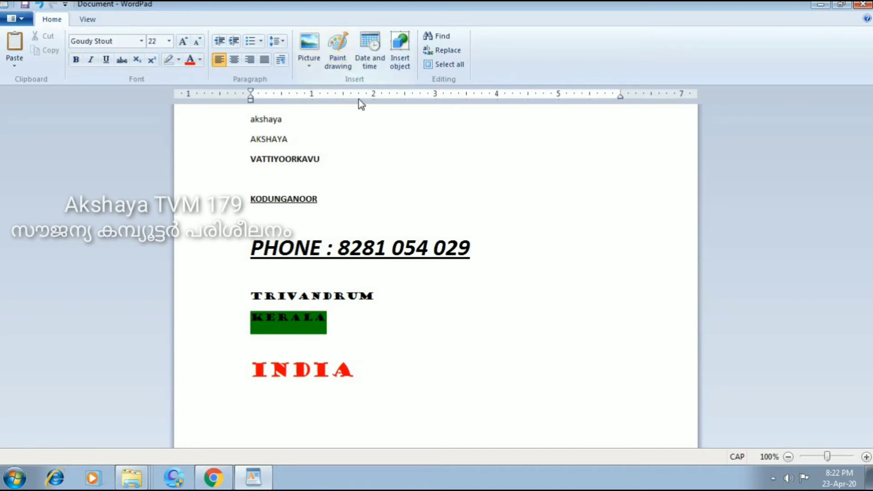
# Insert the Akshaya logo JPEG from the Desktop on a new line below INDIA.
pyautogui.press('Return')
pyautogui.click(308, 50)
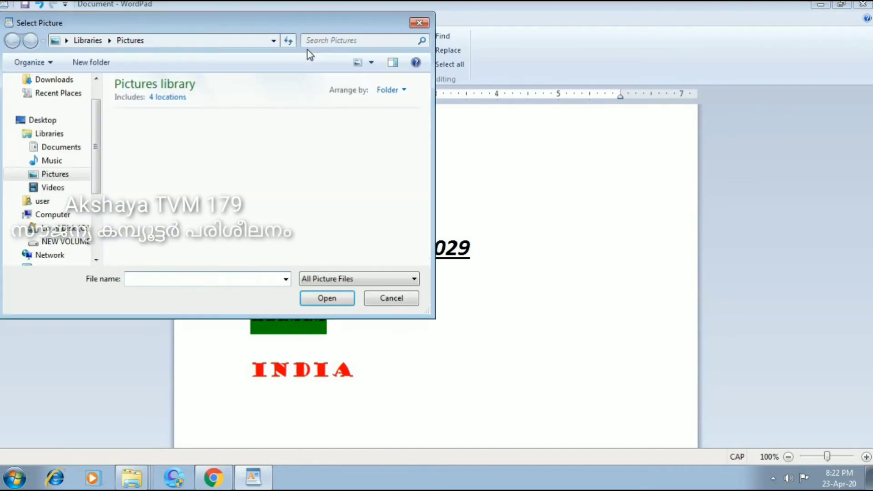
pyautogui.click(419, 22)
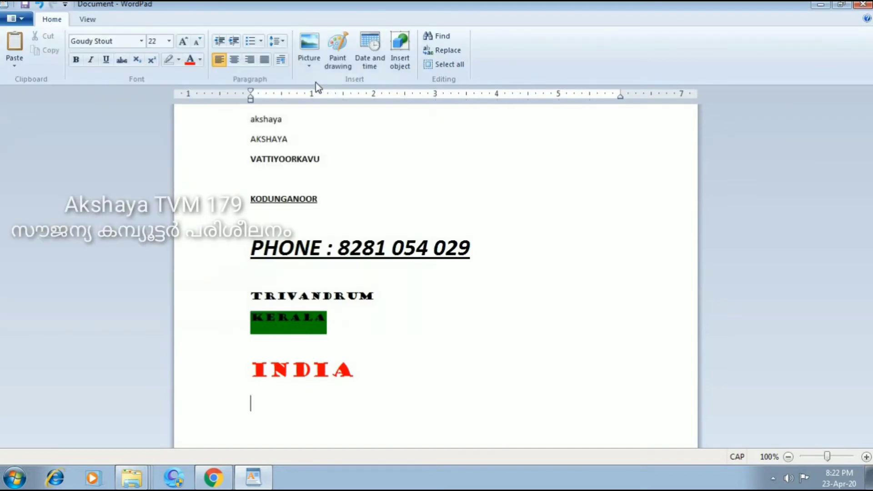
pyautogui.click(313, 48)
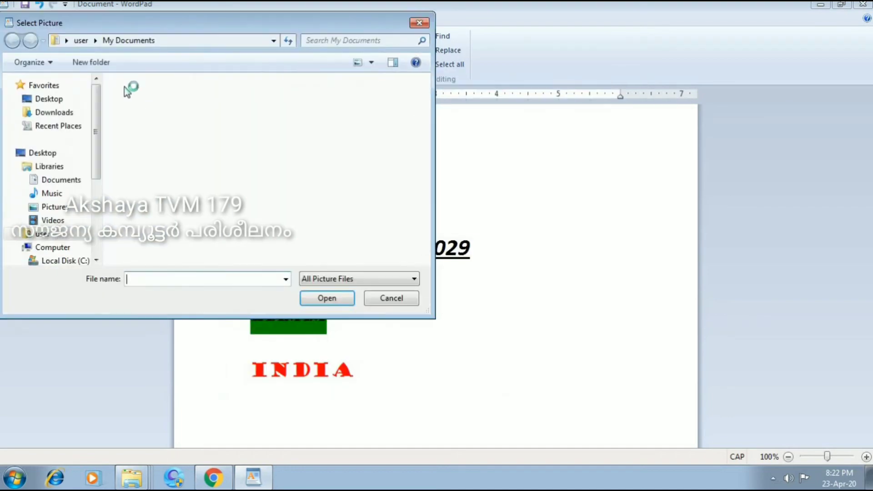
pyautogui.click(76, 102)
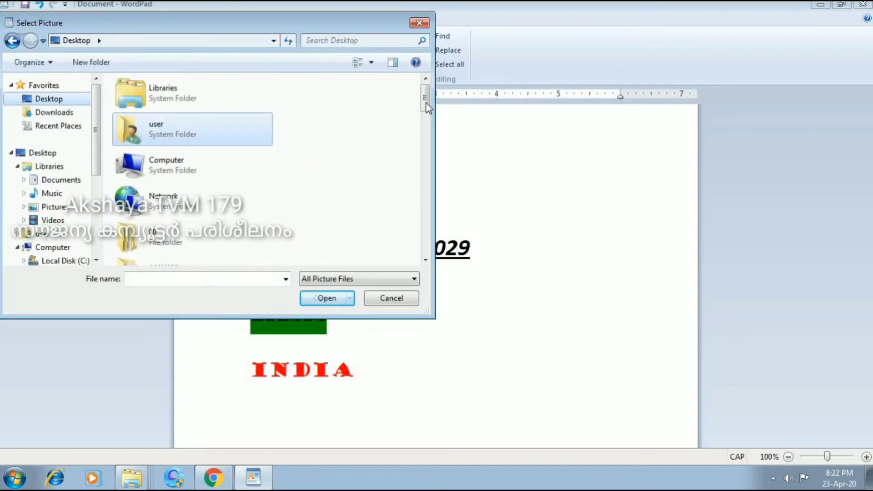
pyautogui.moveTo(425, 98); pyautogui.dragTo(426, 169)
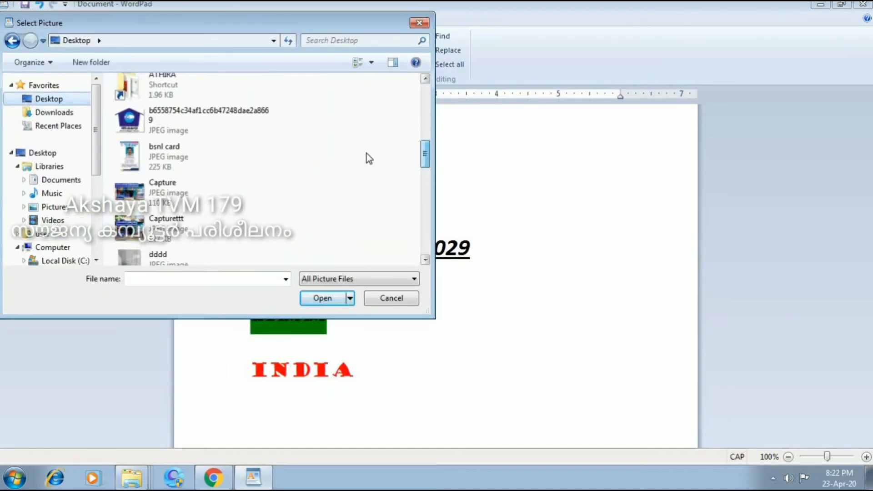
pyautogui.doubleClick(198, 124)
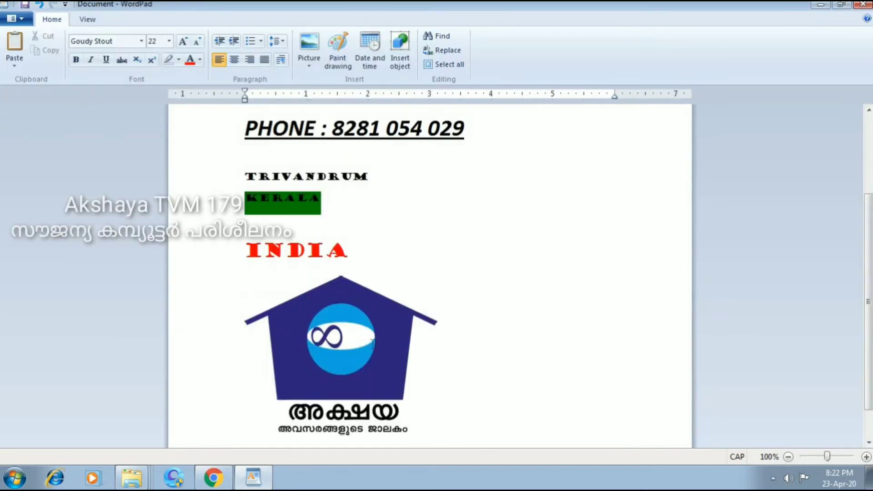
pyautogui.scroll(-1, 495, 307)
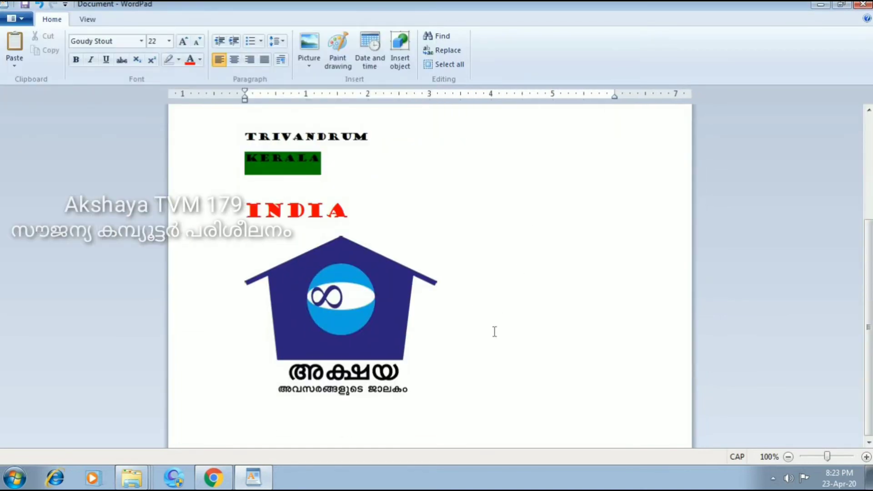
pyautogui.scroll(4, 491, 336)
pyautogui.scroll(-4, 487, 343)
# Shrink the Akshaya logo to about half size.
pyautogui.click(359, 311)
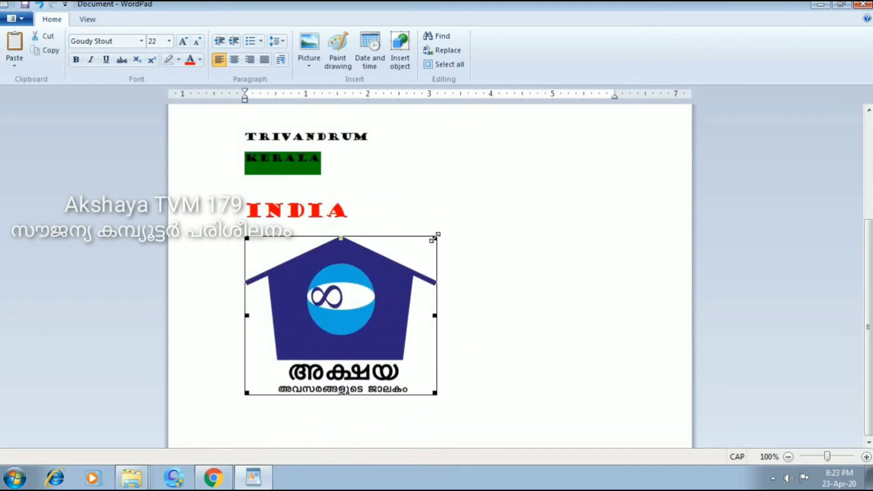
pyautogui.moveTo(435, 236); pyautogui.dragTo(318, 275)
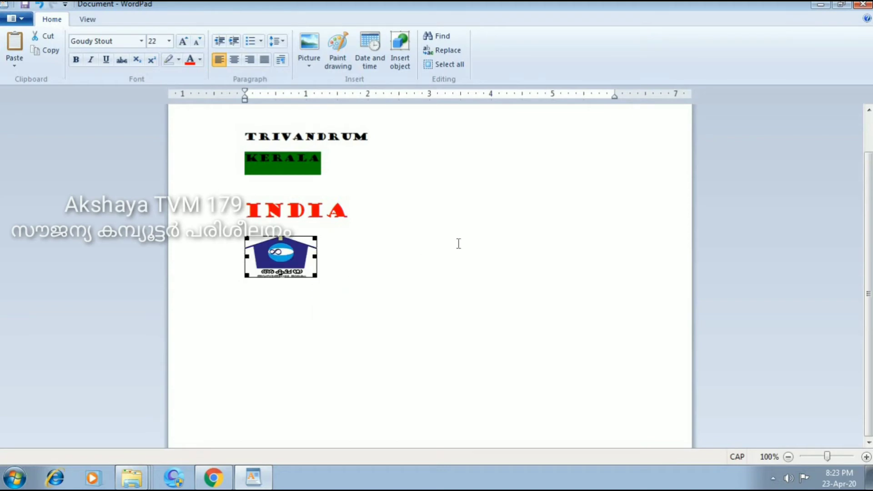
pyautogui.click(462, 241)
pyautogui.scroll(3, 427, 283)
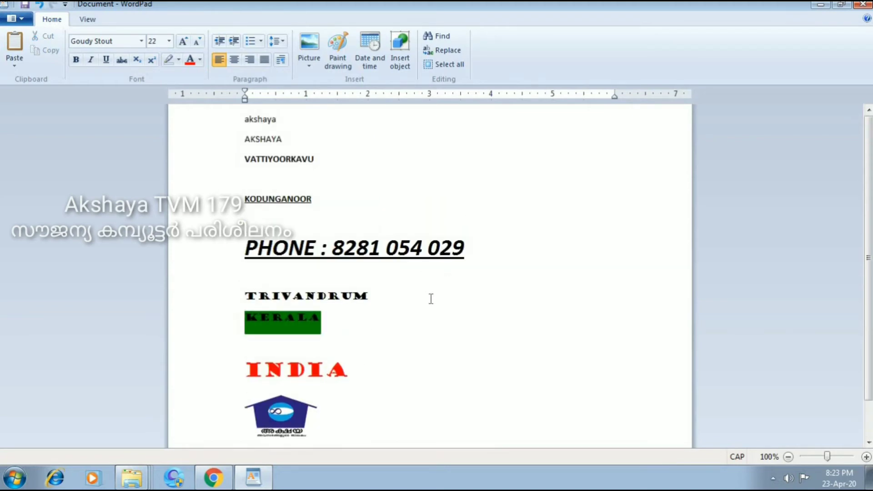
# Insert the date as 4/23/2020 after the logo, then delete it.
pyautogui.click(372, 63)
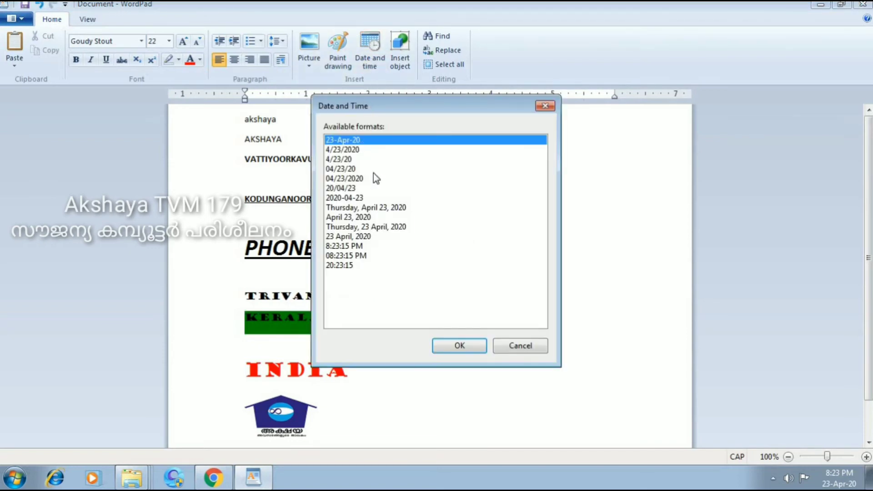
pyautogui.click(353, 150)
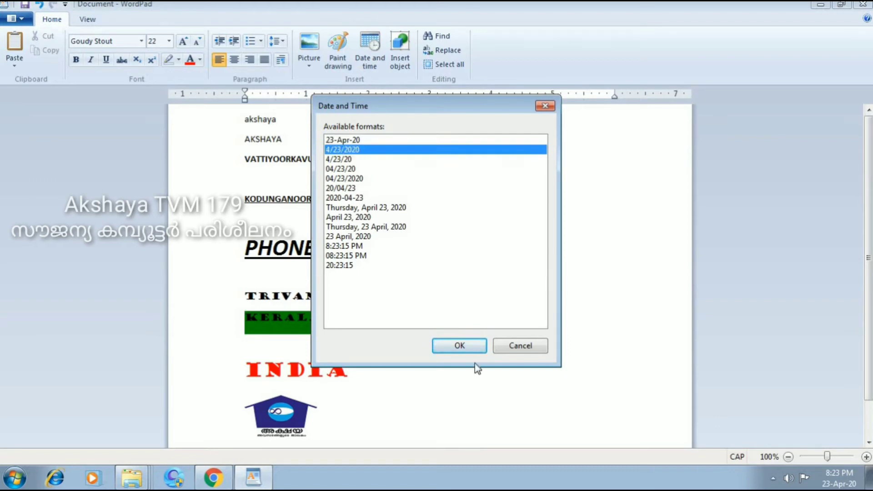
pyautogui.click(473, 350)
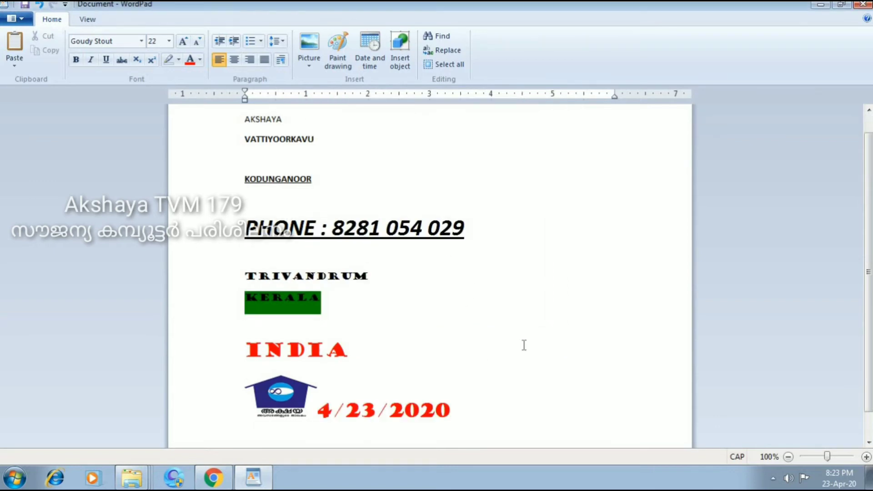
pyautogui.moveTo(450, 413); pyautogui.dragTo(331, 416)
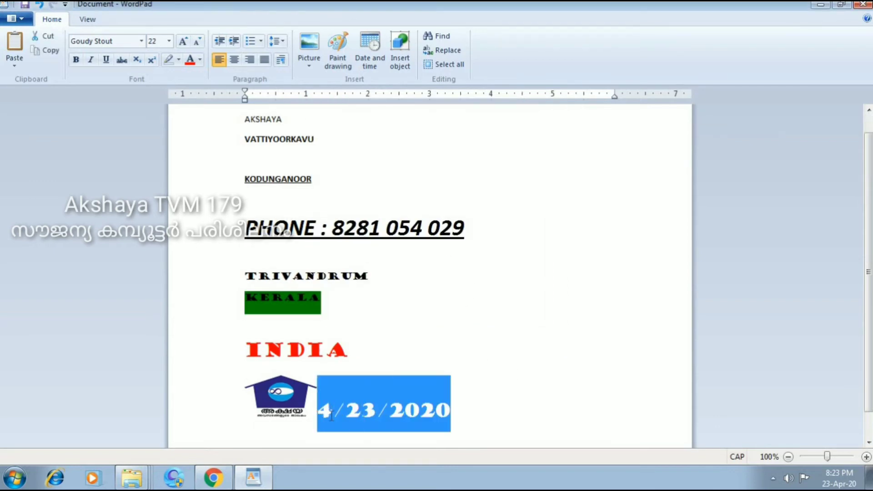
pyautogui.press('Delete')
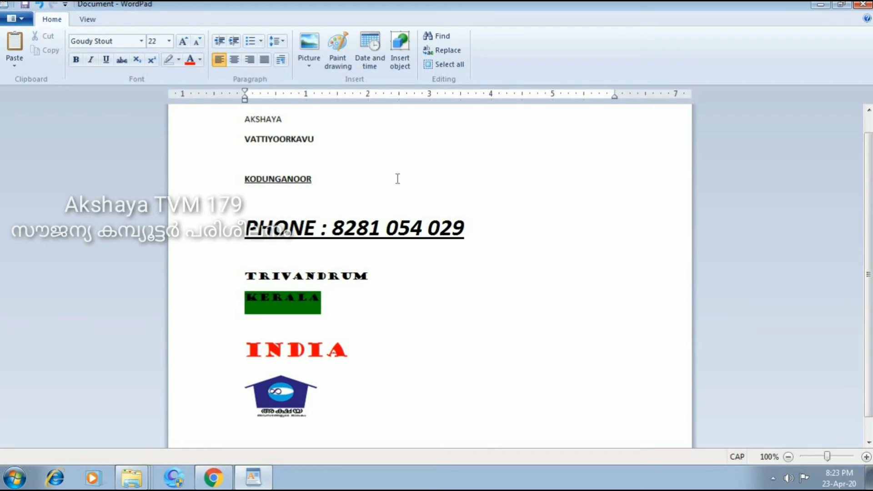
# Insert the date in the 'April 23, 2020' format beside the logo.
pyautogui.click(375, 57)
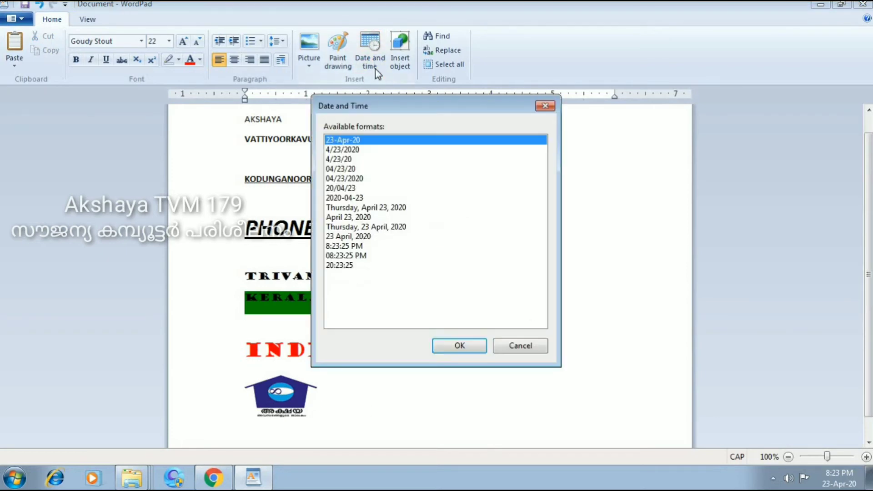
pyautogui.click(353, 218)
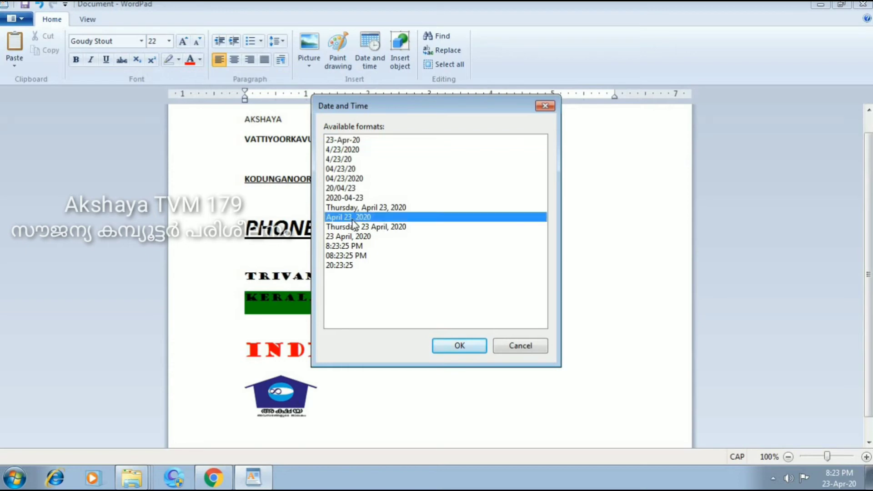
pyautogui.click(460, 345)
pyautogui.click(557, 337)
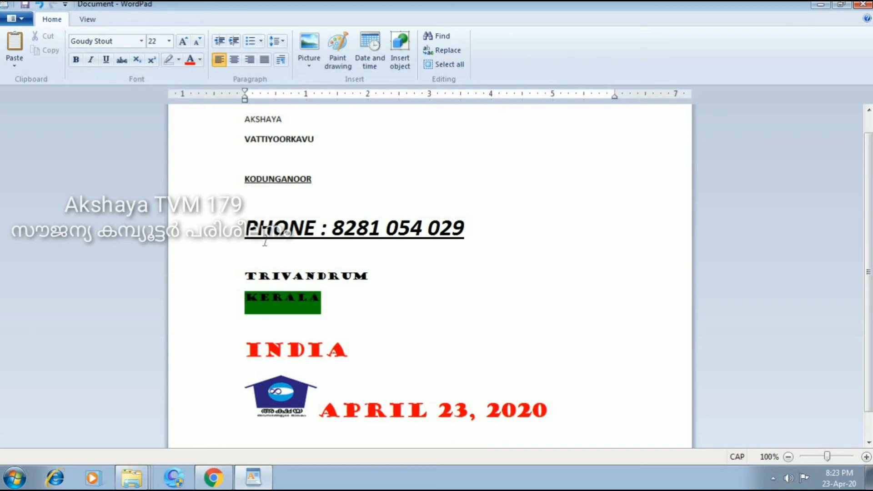
# Select the word AKSHAYA near the top and copy it.
pyautogui.click(369, 276)
pyautogui.scroll(1, 430, 241)
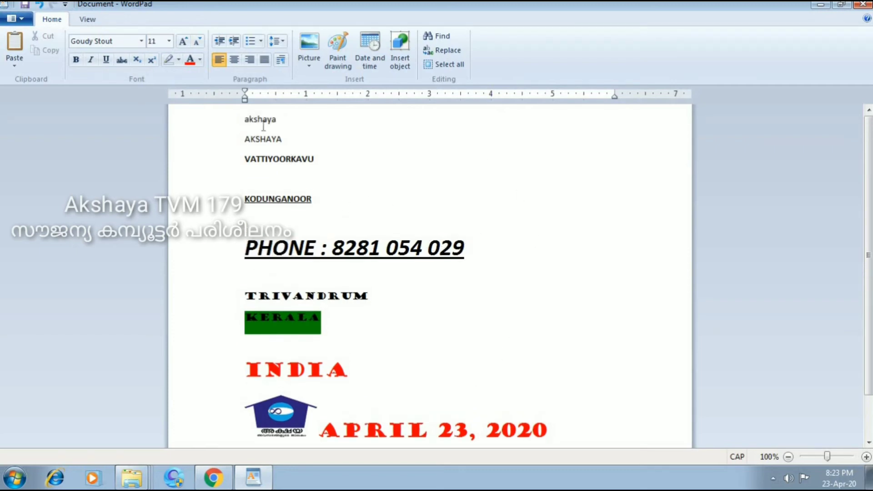
pyautogui.click(247, 139)
pyautogui.moveTo(248, 139); pyautogui.dragTo(283, 142)
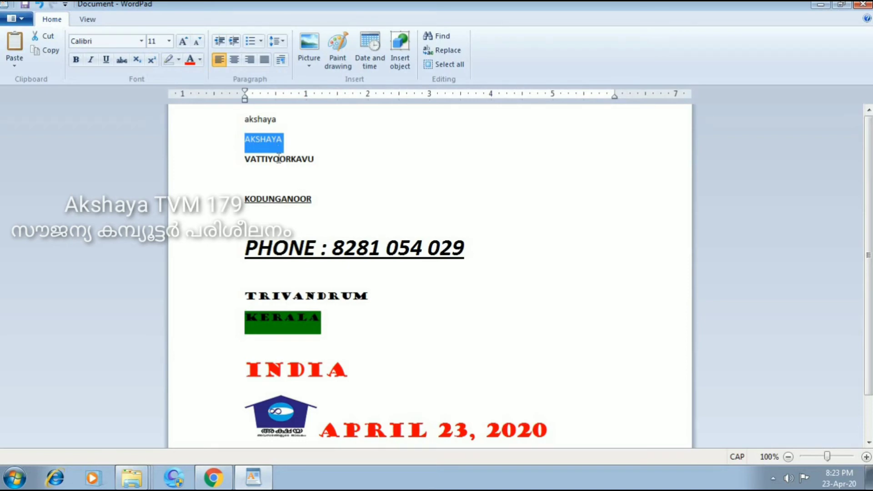
pyautogui.rightClick(268, 138)
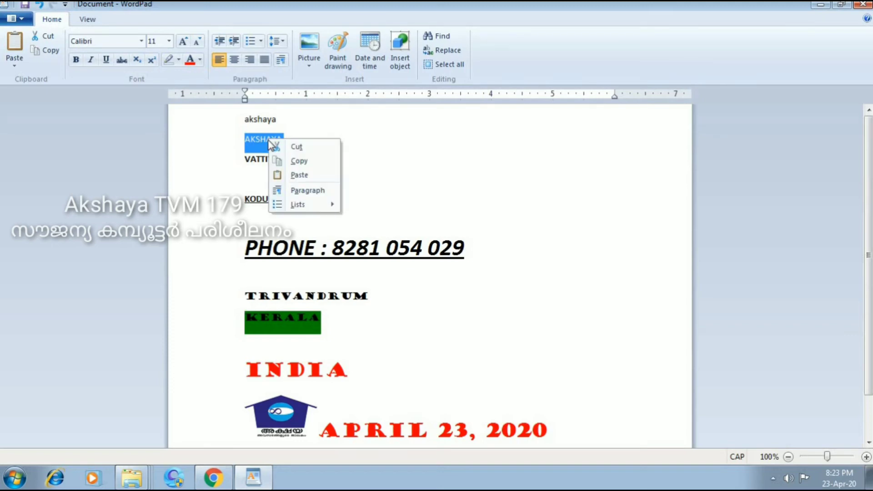
pyautogui.click(301, 161)
# Paste two AKSHAYA lines on new lines below the April 23, 2020 date.
pyautogui.scroll(-2, 301, 182)
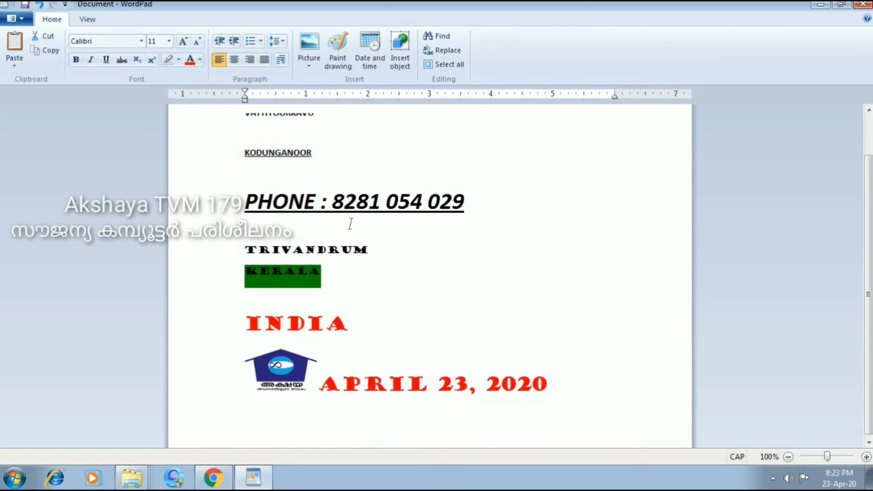
pyautogui.click(620, 384)
pyautogui.press('Return')
pyautogui.scroll(-1, 265, 411)
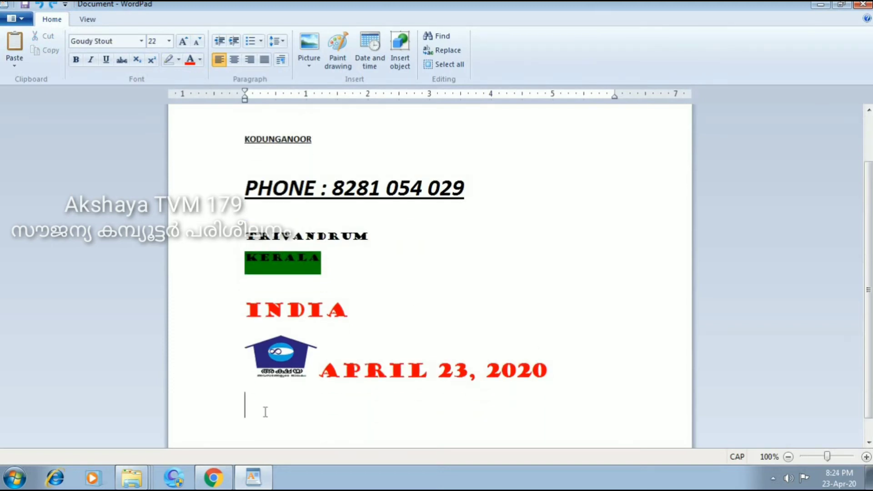
pyautogui.rightClick(251, 330)
pyautogui.click(290, 366)
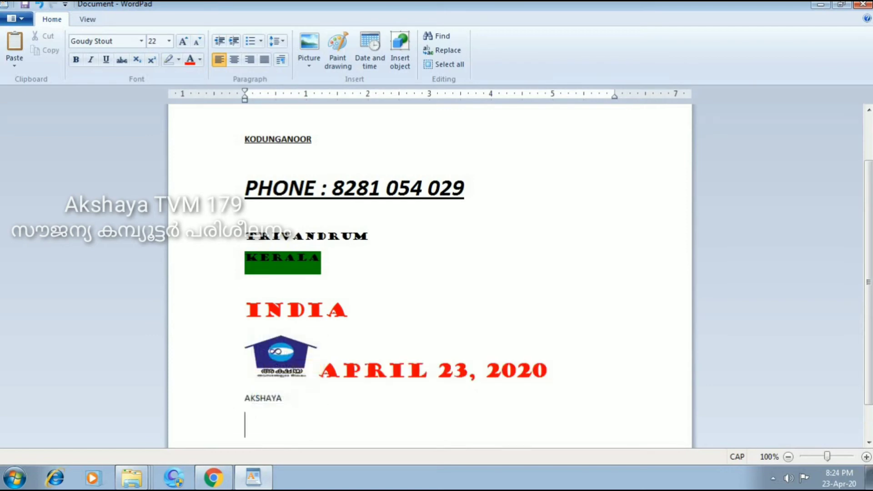
pyautogui.rightClick(258, 421)
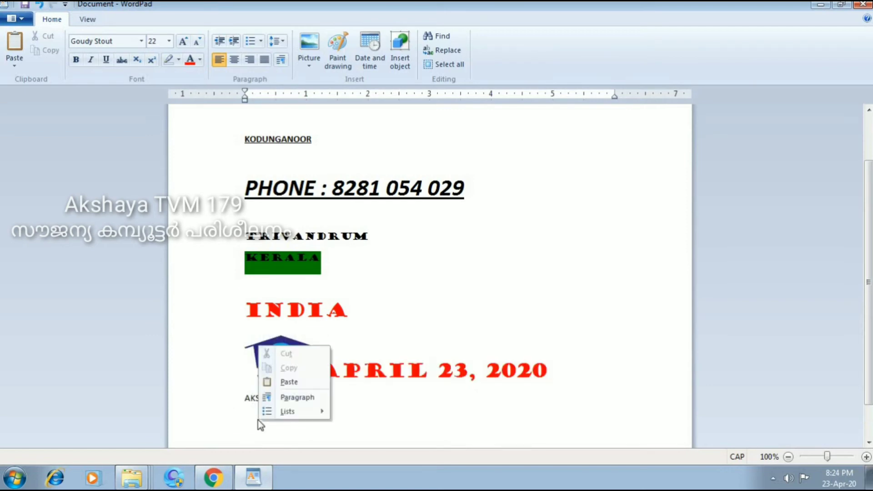
pyautogui.click(291, 382)
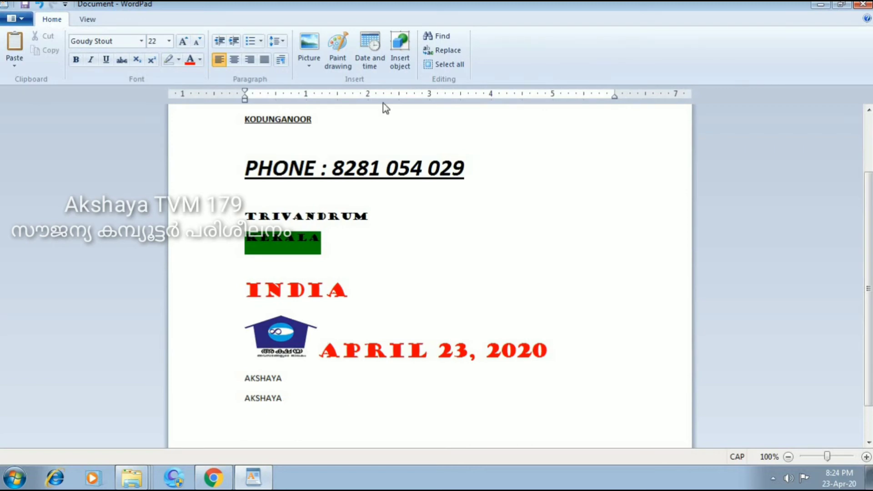
pyautogui.moveTo(249, 164); pyautogui.dragTo(465, 164)
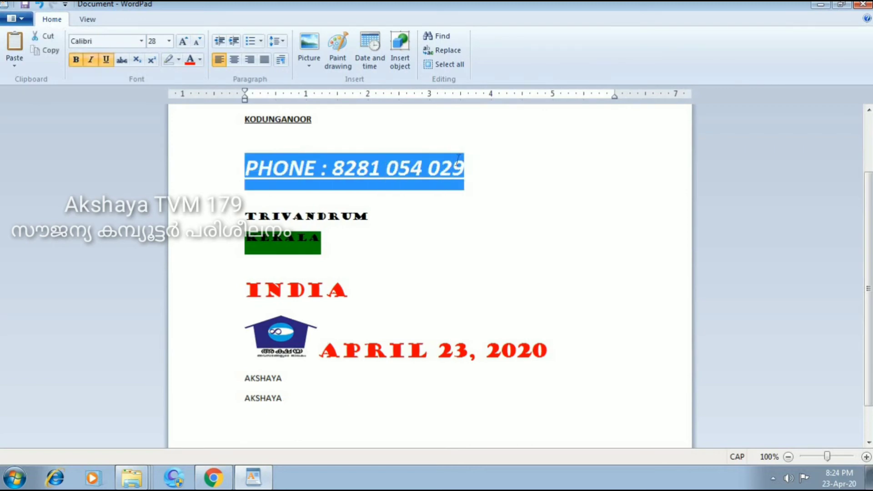
pyautogui.rightClick(400, 162)
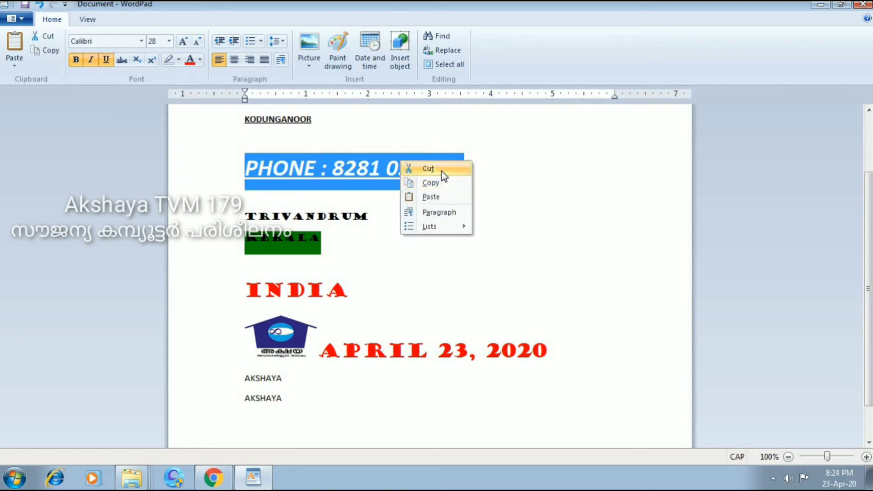
pyautogui.click(428, 169)
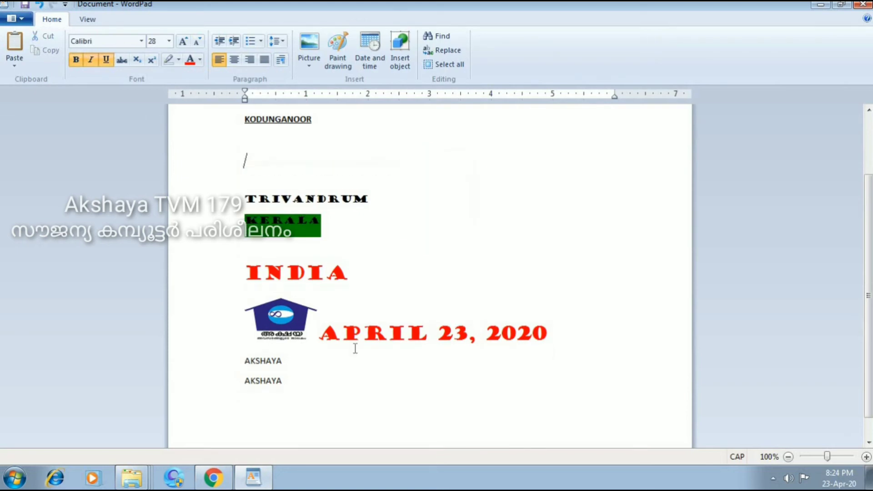
pyautogui.click(299, 412)
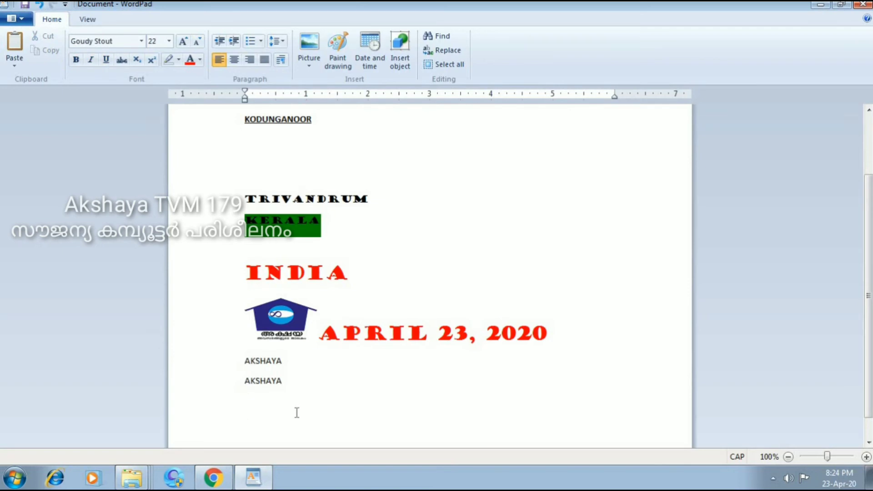
pyautogui.rightClick(298, 412)
pyautogui.click(332, 372)
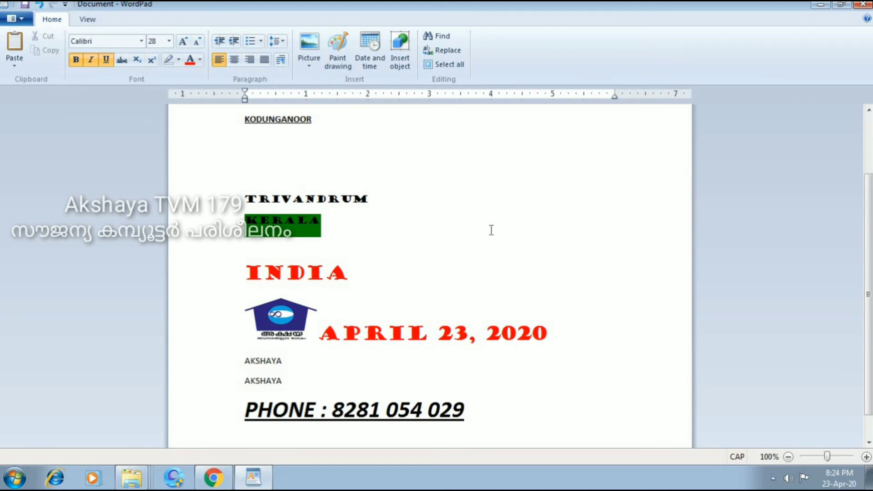
# Copy the phone line at the end and paste a duplicate directly below it.
pyautogui.scroll(-1, 458, 388)
pyautogui.tripleClick(458, 389)
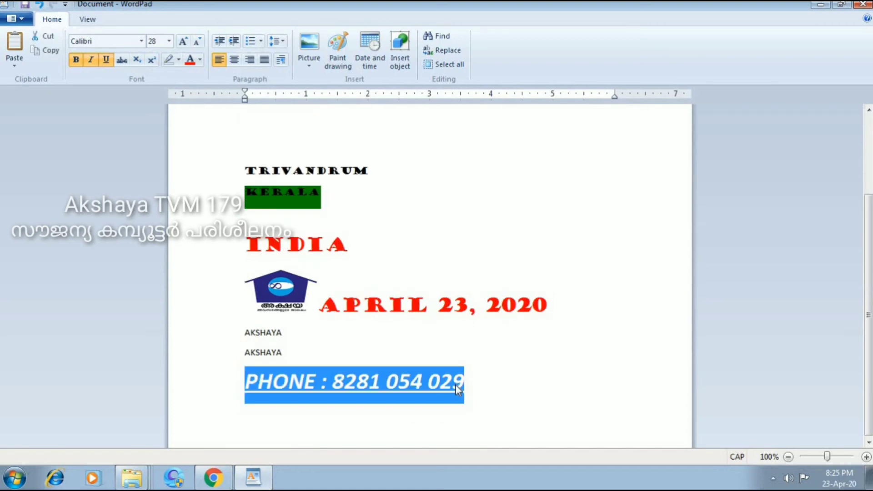
pyautogui.rightClick(431, 376)
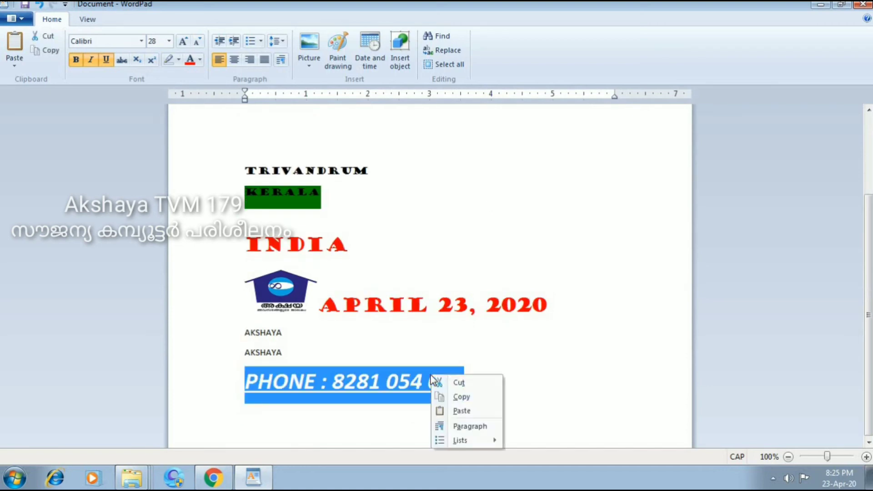
pyautogui.click(470, 398)
pyautogui.click(480, 378)
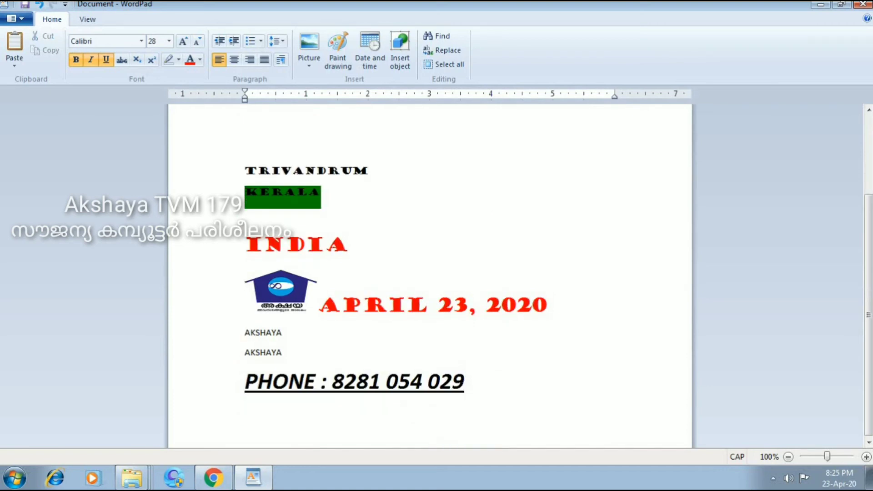
pyautogui.rightClick(366, 418)
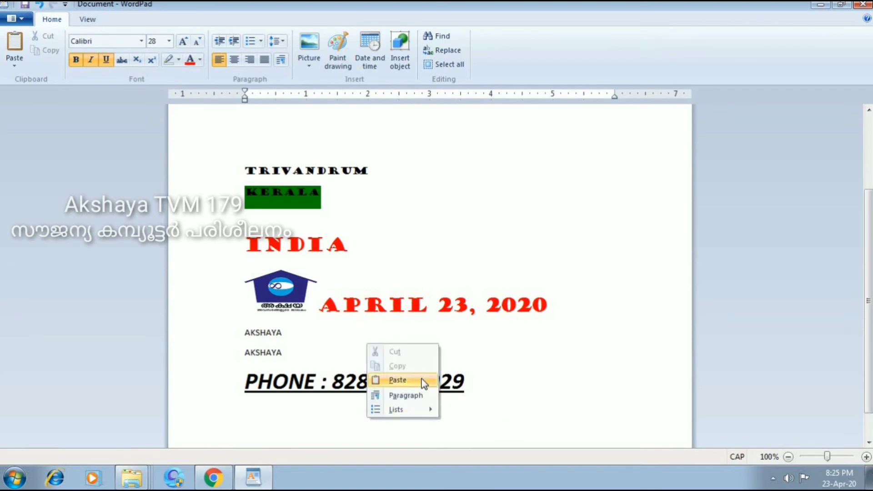
pyautogui.click(421, 380)
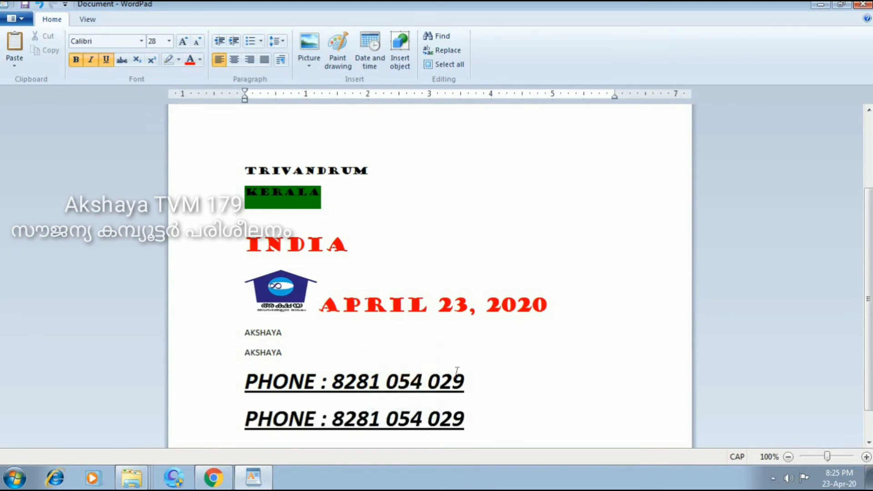
# Cut the duplicate phone line and paste it on the line under KERALA.
pyautogui.rightClick(480, 420)
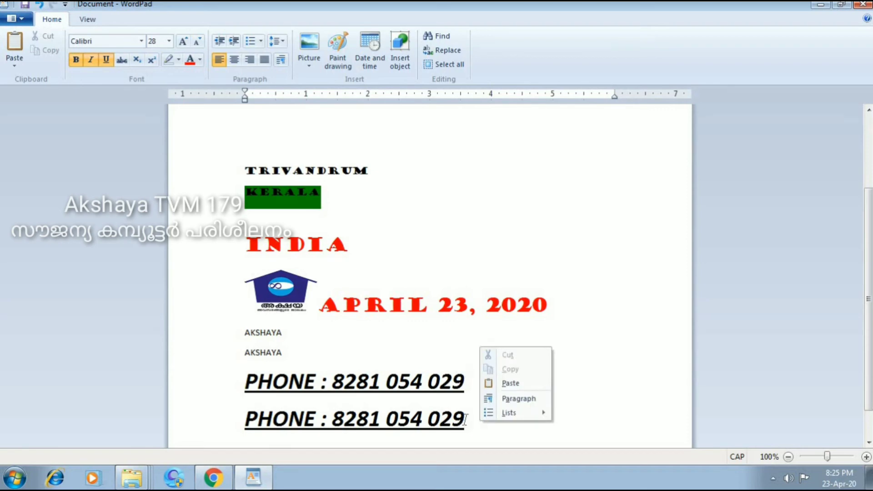
pyautogui.click(464, 419)
pyautogui.moveTo(464, 419); pyautogui.dragTo(248, 419)
pyautogui.rightClick(289, 421)
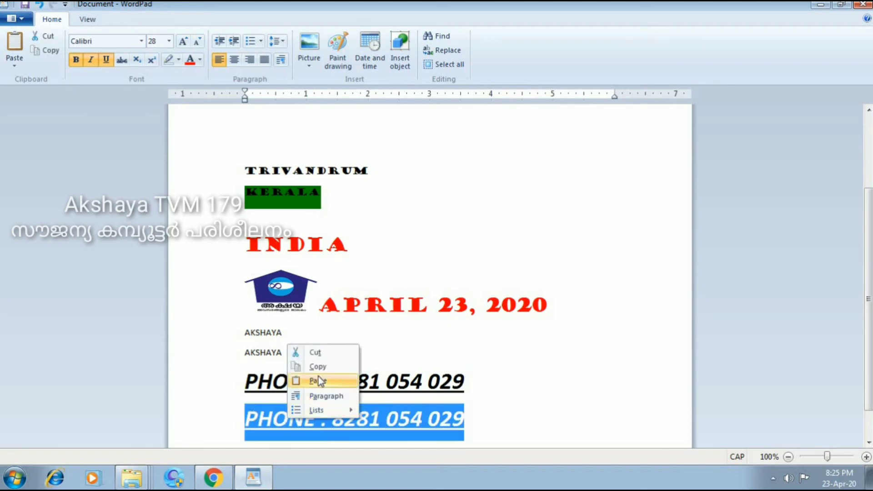
pyautogui.click(328, 352)
pyautogui.click(290, 220)
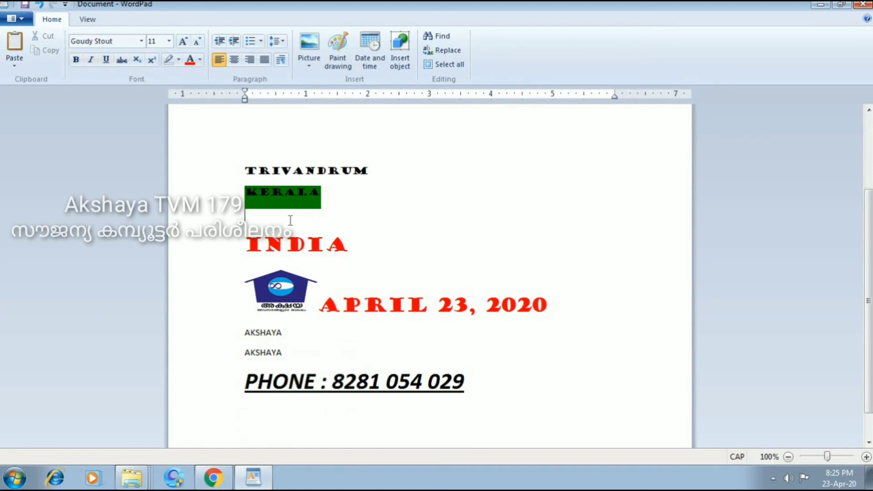
pyautogui.rightClick(289, 220)
pyautogui.click(332, 255)
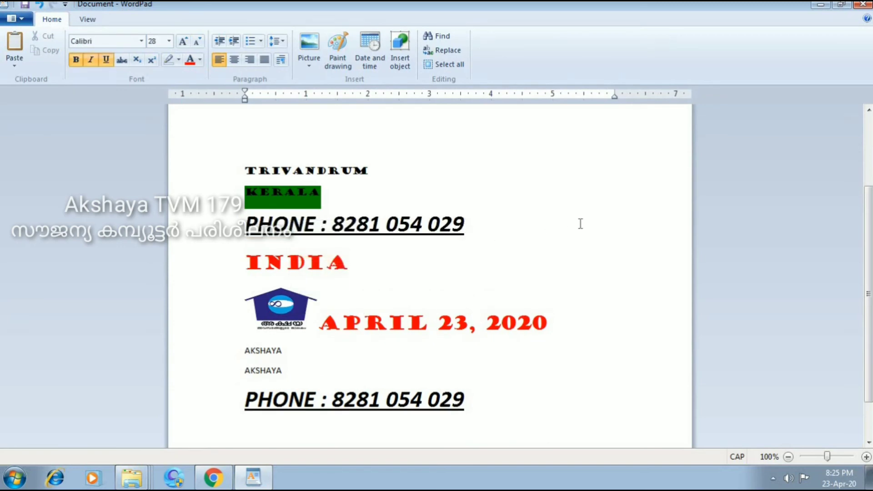
pyautogui.scroll(3, 559, 253)
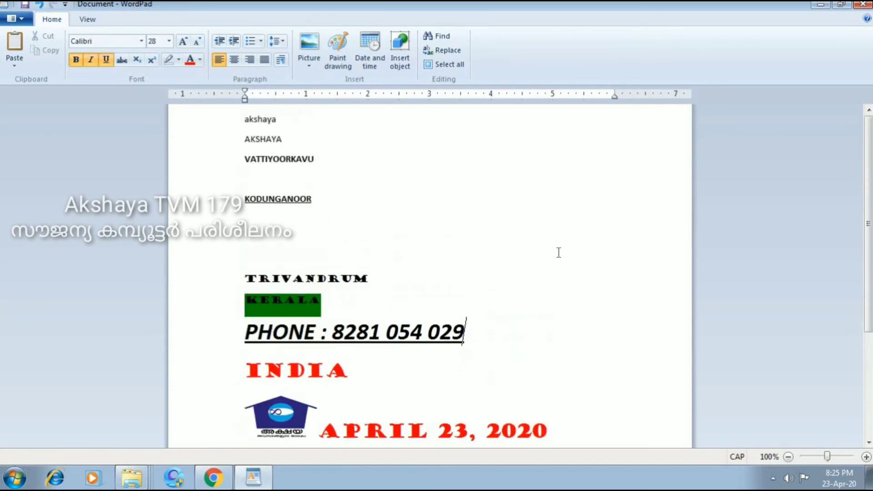
pyautogui.scroll(-4, 558, 252)
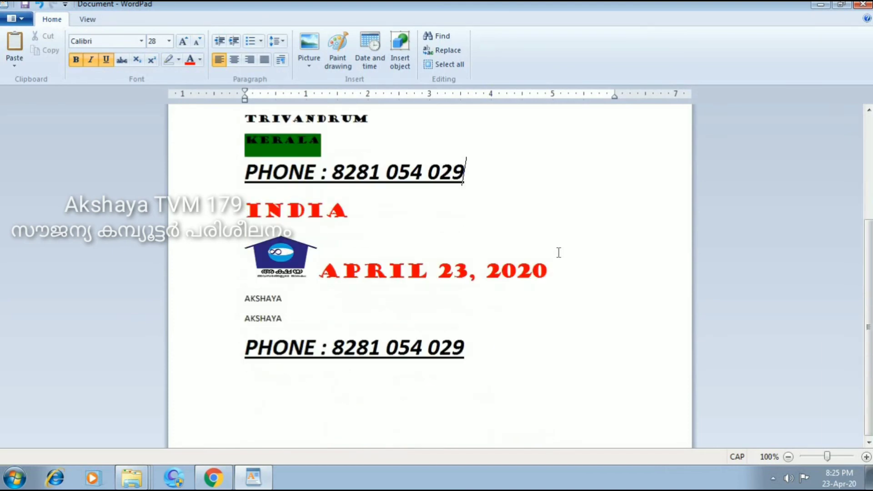
pyautogui.scroll(1, 558, 252)
pyautogui.scroll(3, 559, 252)
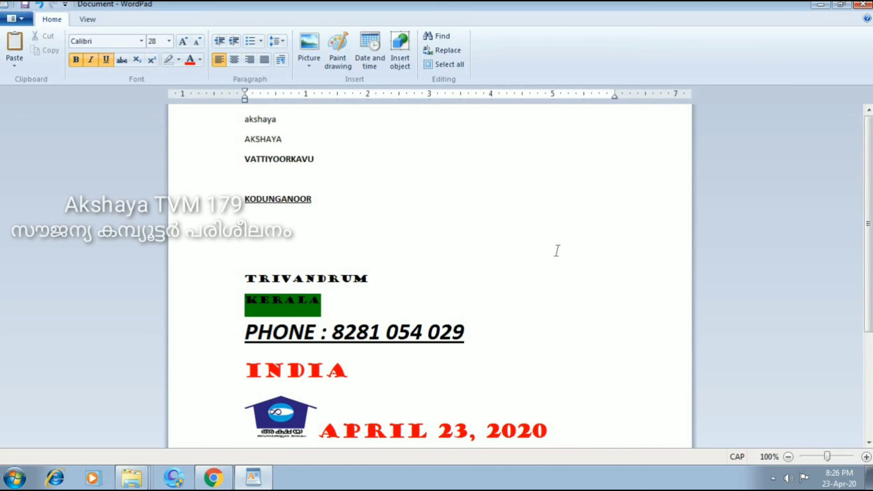
# Save the document to the Desktop as 'Document 1' in Rich Text Format.
pyautogui.hotkey('ctrl', 'Home')
pyautogui.click(18, 19)
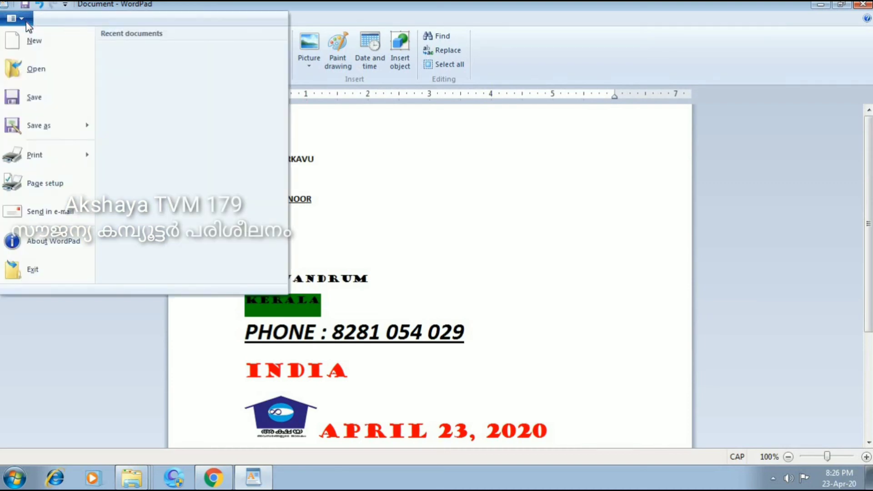
pyautogui.click(56, 98)
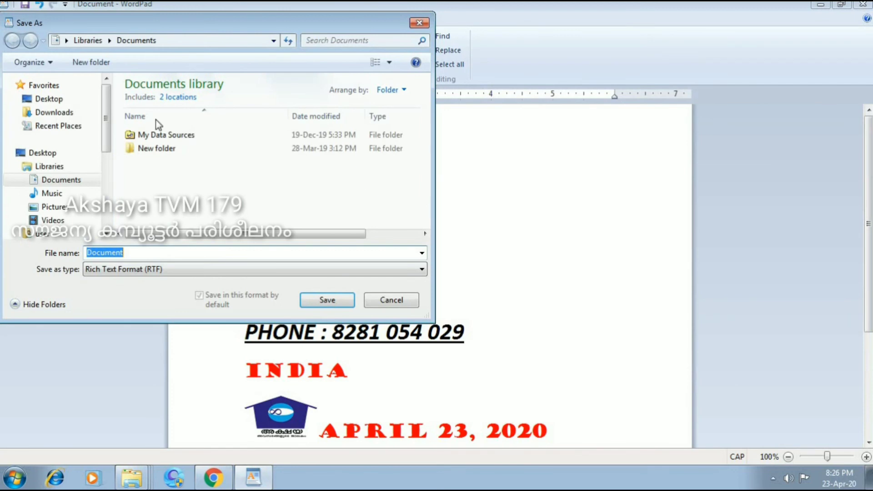
pyautogui.click(67, 101)
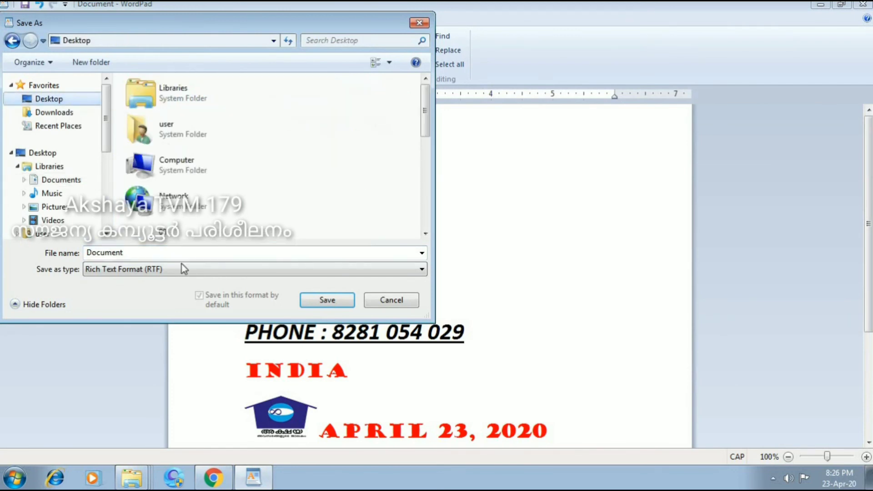
pyautogui.doubleClick(179, 250)
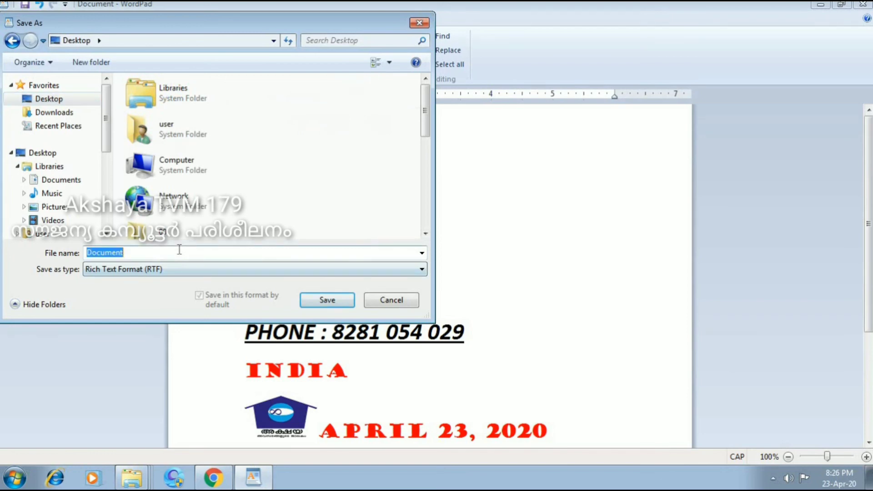
pyautogui.click(209, 252)
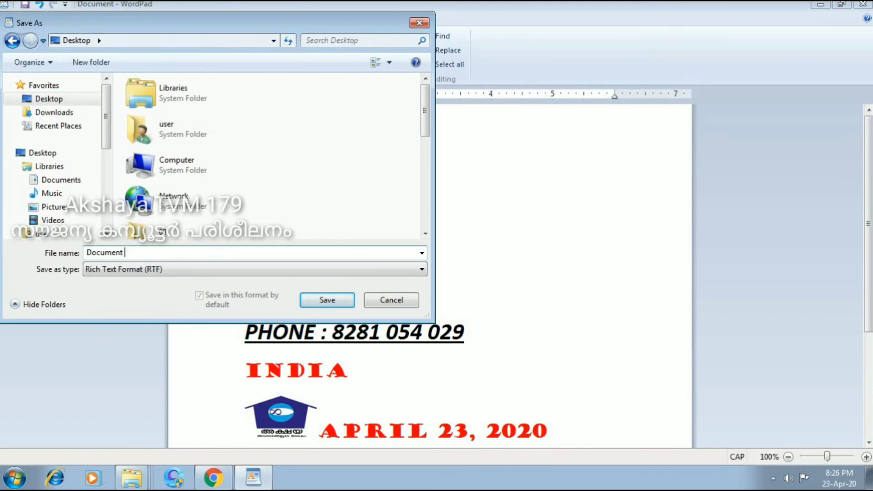
pyautogui.write('1')
pyautogui.click(321, 304)
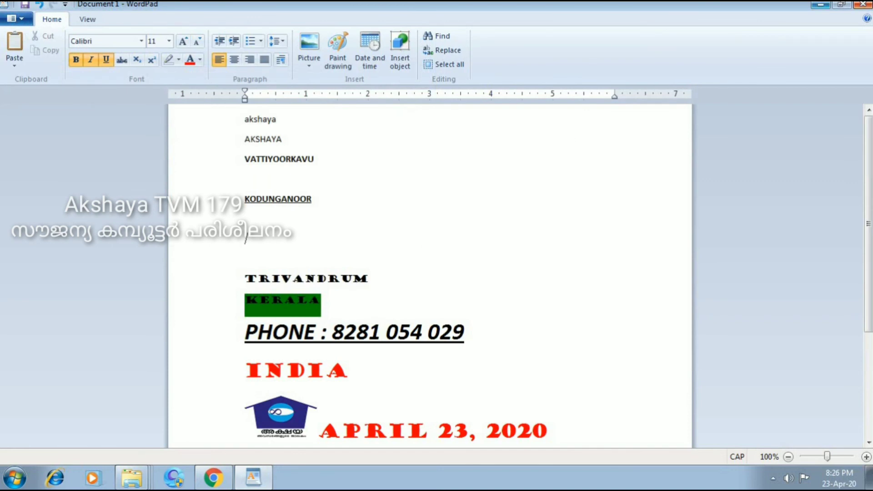
# Minimize WordPad to show the desktop icons, including Document 1.
pyautogui.click(819, 11)
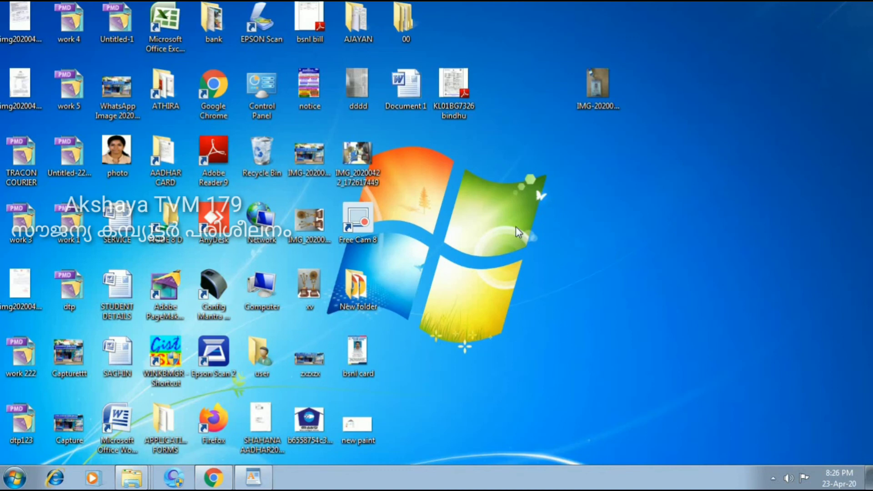
pyautogui.click(444, 103)
# Open Document 1 in Word and review the address lines, phone lines, logo and date.
pyautogui.click(417, 86)
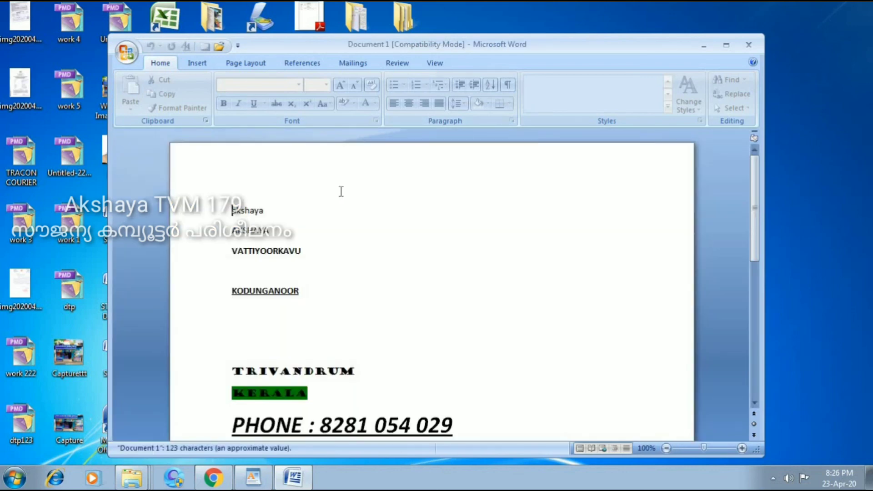
pyautogui.scroll(-2, 493, 267)
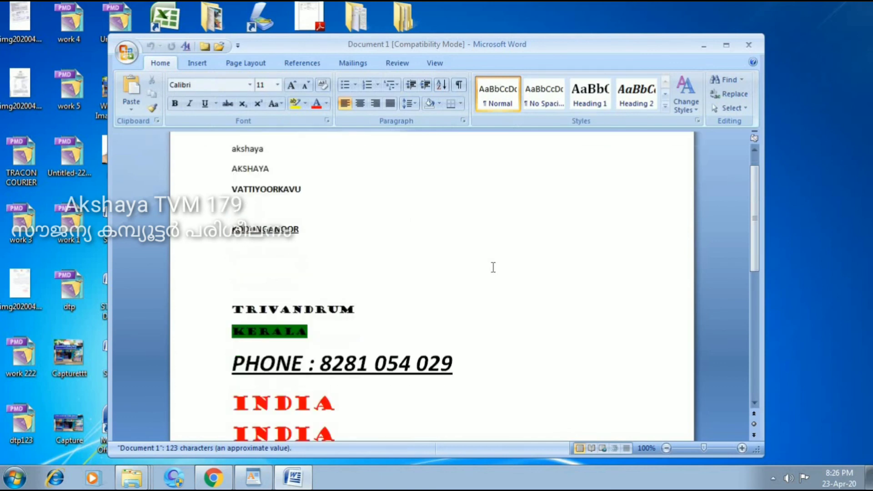
pyautogui.scroll(-1, 492, 268)
pyautogui.scroll(-5, 491, 267)
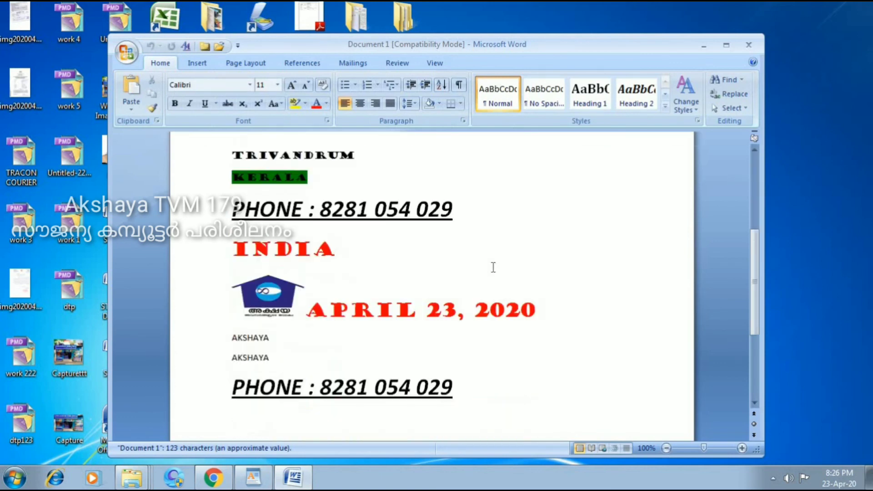
pyautogui.scroll(-5, 493, 267)
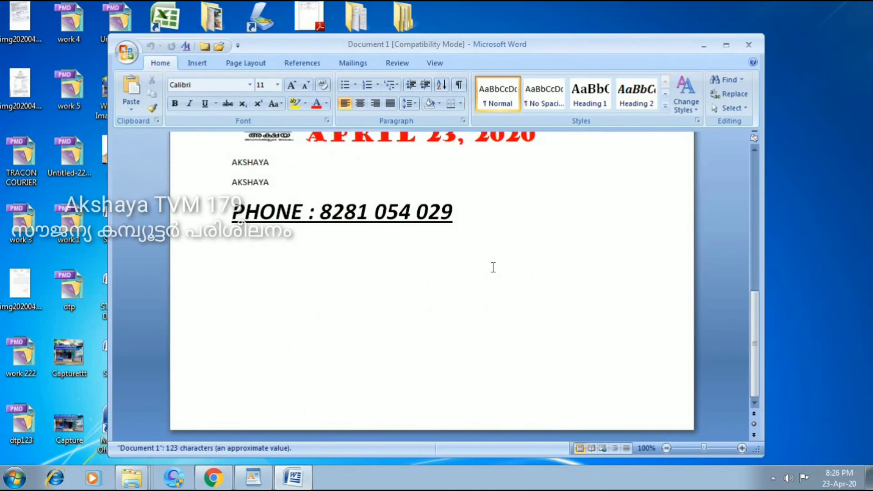
pyautogui.scroll(13, 492, 267)
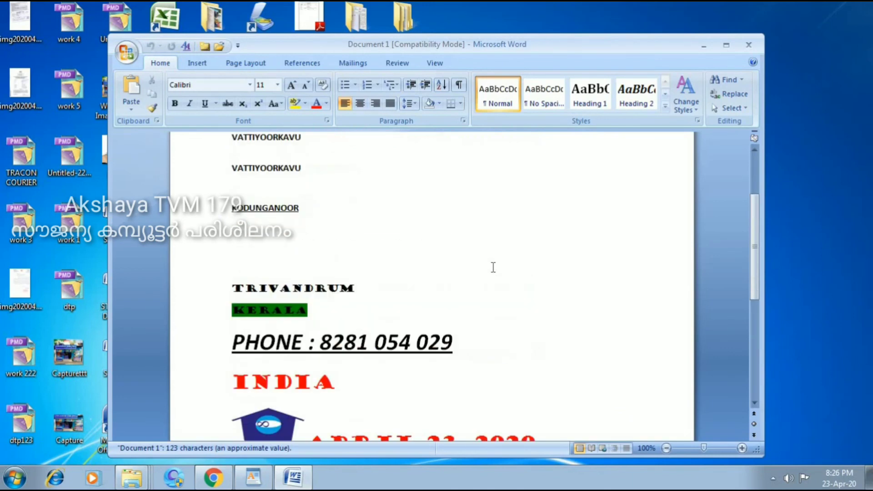